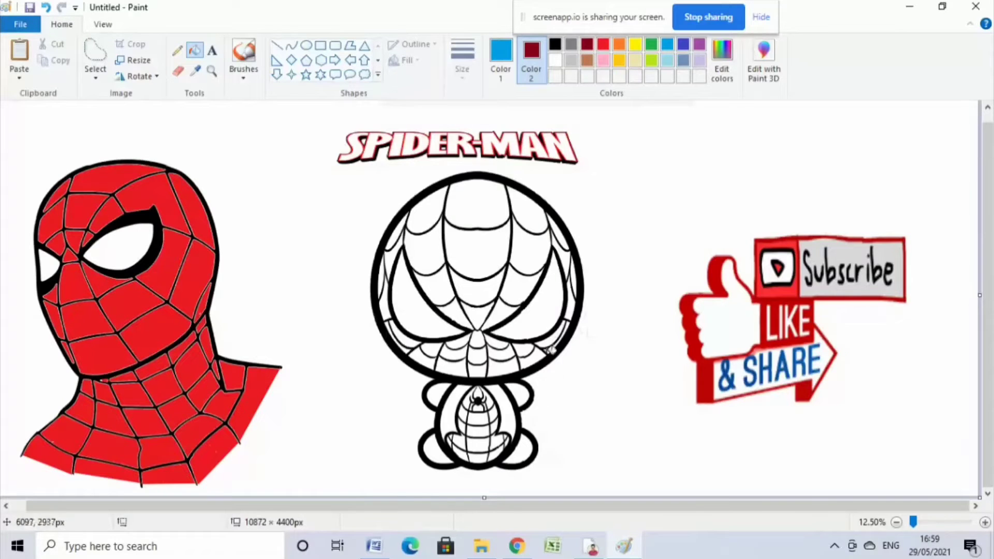
Step: Zoom in to 25% and pan right and down to the chibi's uncoloured arms, legs and belly
{"action": "scroll", "coordinate": [590, 380], "scroll_direction": "up", "scroll_amount": 1}
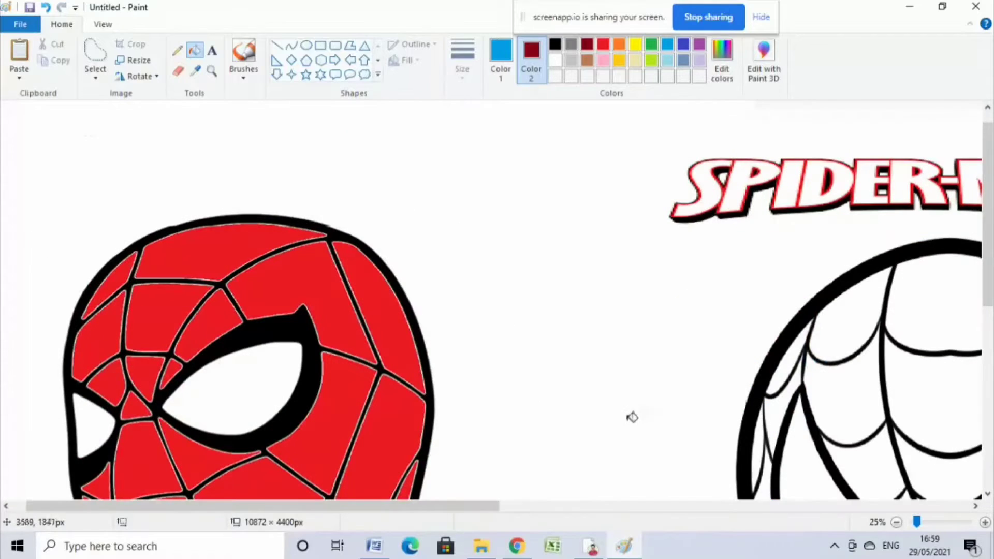
{"action": "left_click_drag", "start_coordinate": [488, 506], "coordinate": [678, 520]}
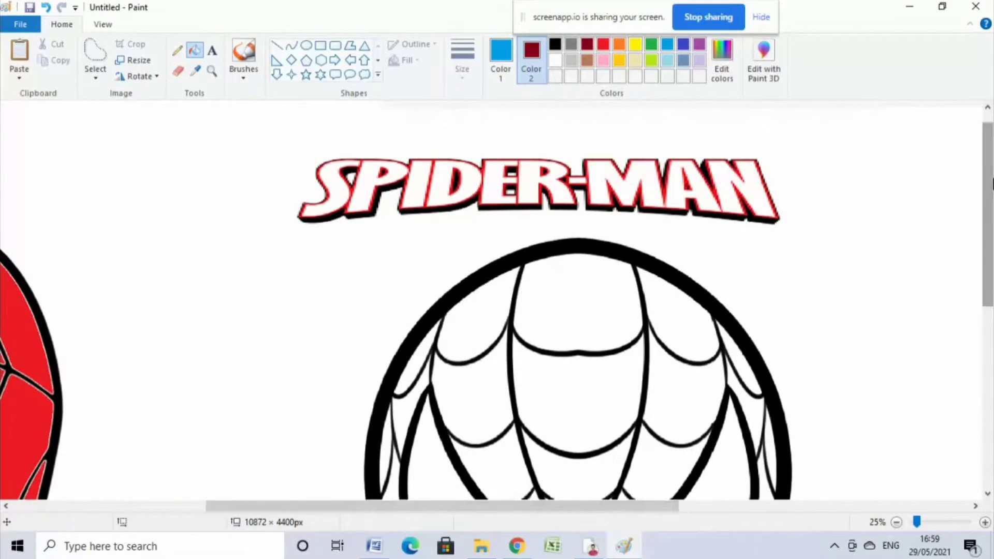
{"action": "left_click_drag", "start_coordinate": [991, 184], "coordinate": [991, 373]}
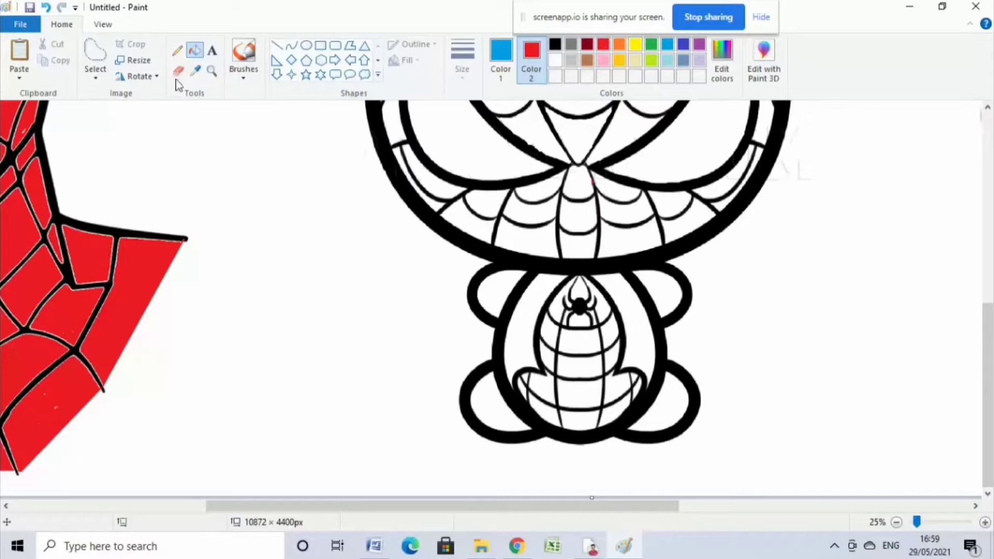
{"action": "left_click", "coordinate": [201, 53]}
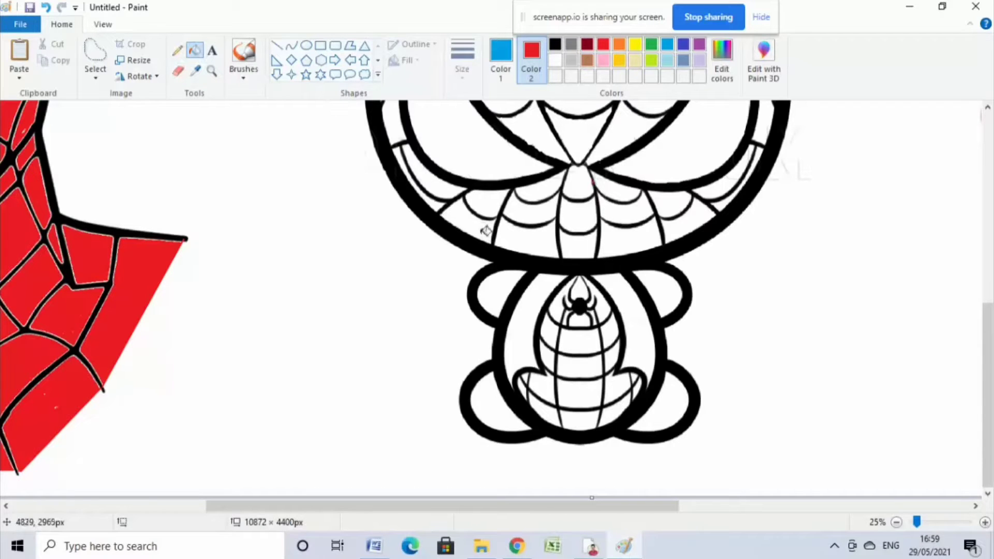
{"action": "left_click", "coordinate": [501, 293]}
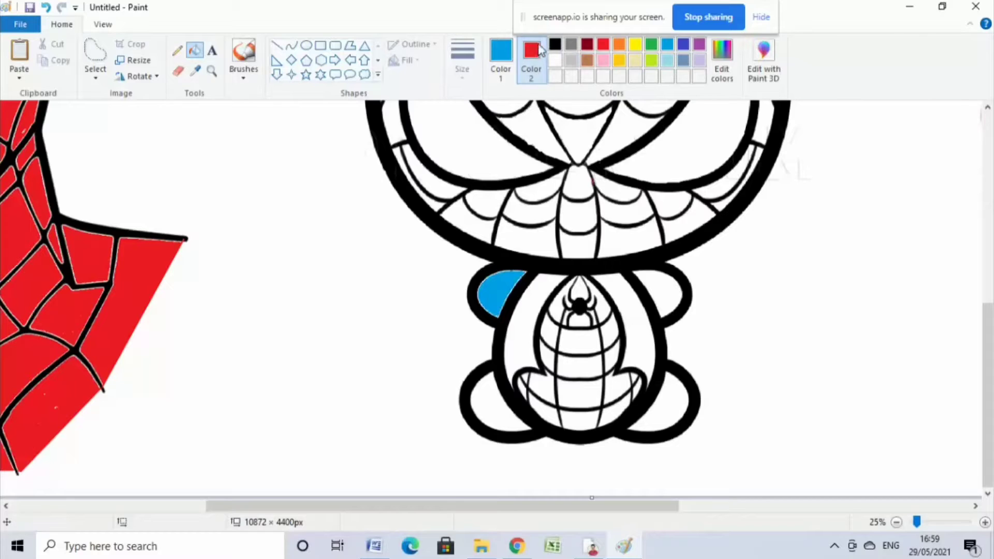
{"action": "left_click", "coordinate": [501, 54]}
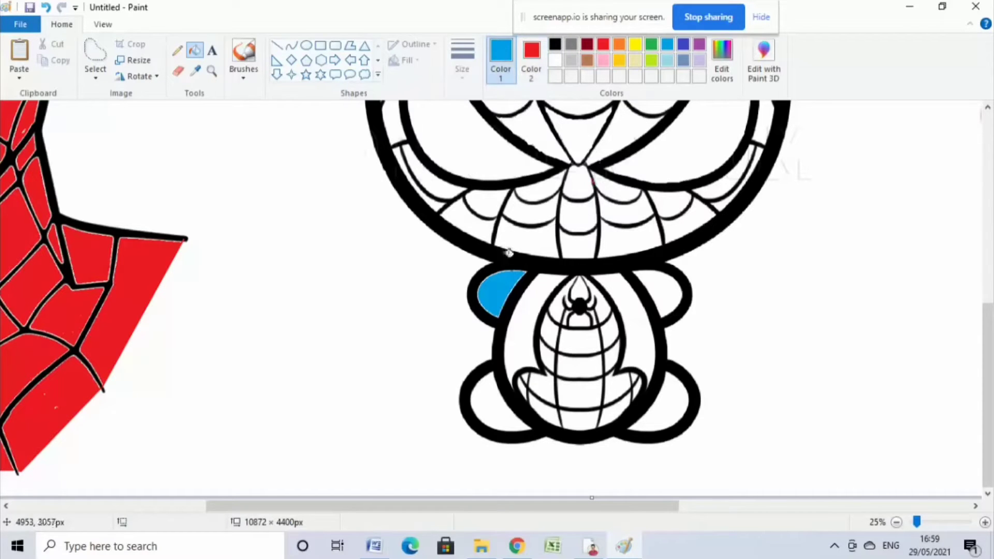
{"action": "left_click", "coordinate": [527, 72]}
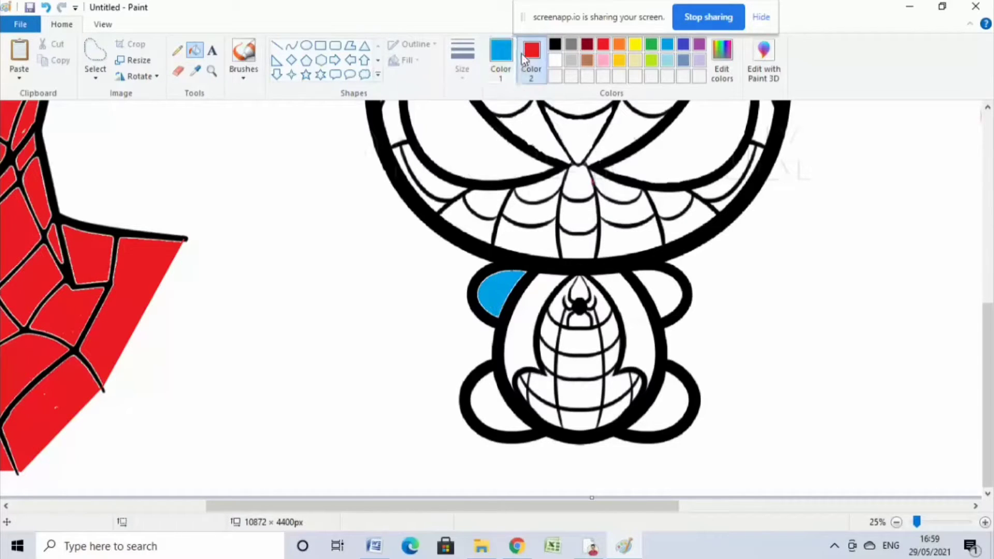
{"action": "left_click", "coordinate": [555, 61]}
{"action": "left_click", "coordinate": [604, 46]}
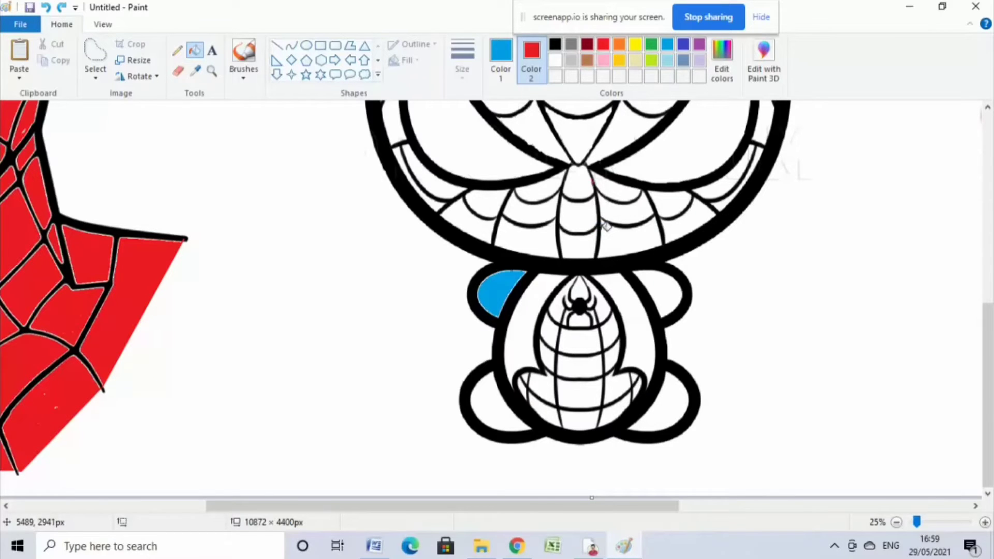
{"action": "key", "text": "ctrl+z"}
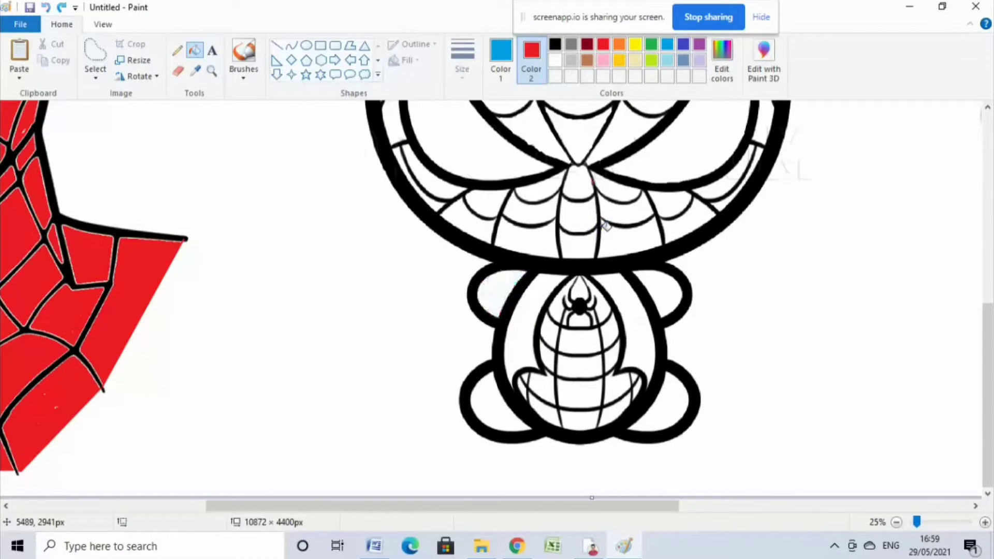
{"action": "left_click", "coordinate": [501, 294]}
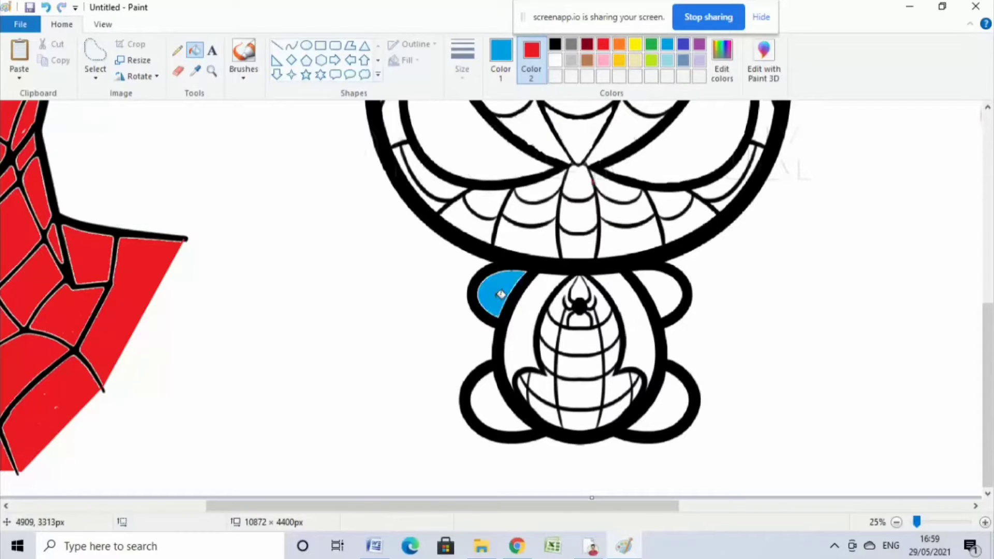
{"action": "key", "text": "ctrl+z"}
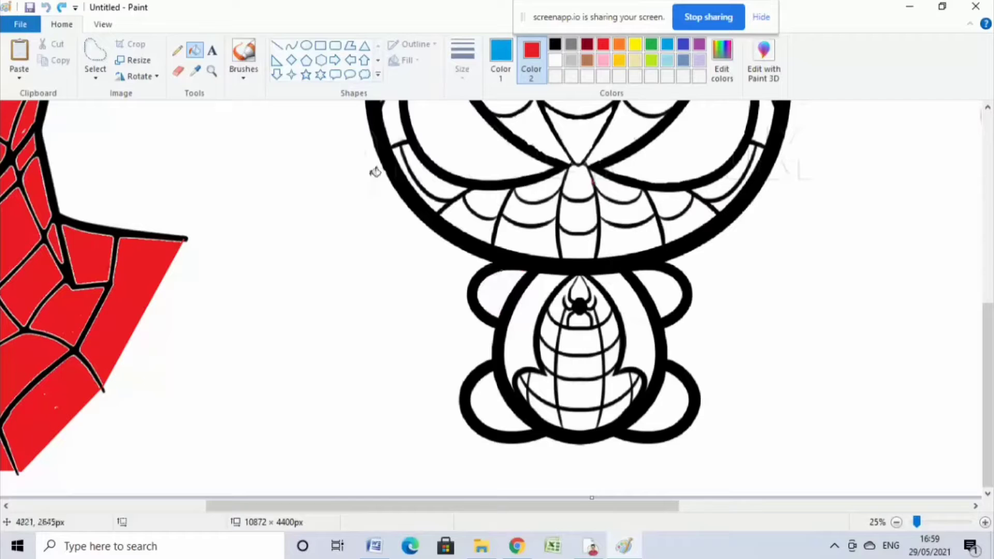
Step: Fill both arms, both lower legs and both body sides bright red, then restore blue as Color 1
{"action": "left_click", "coordinate": [497, 60]}
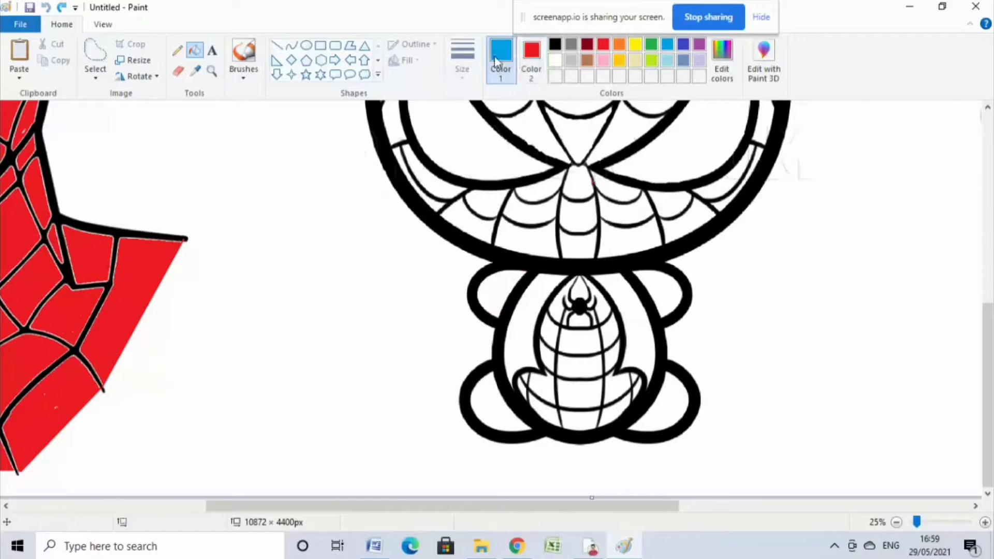
{"action": "left_click", "coordinate": [602, 46]}
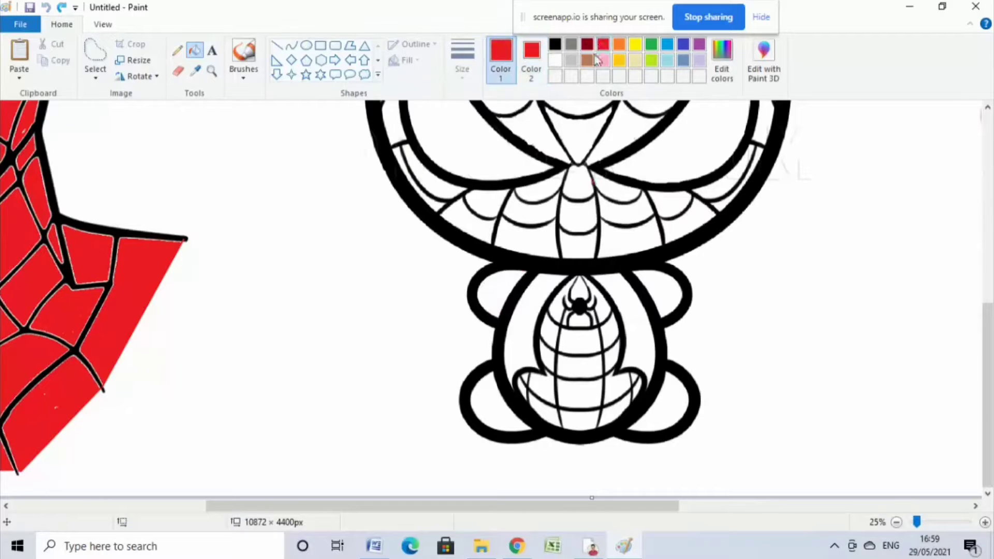
{"action": "left_click", "coordinate": [505, 282]}
{"action": "left_click", "coordinate": [669, 294]}
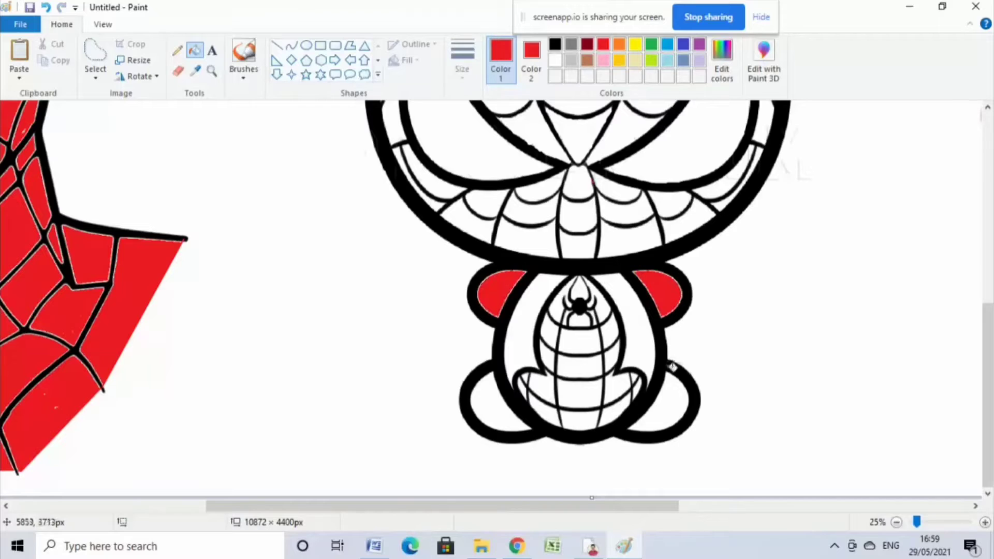
{"action": "left_click", "coordinate": [678, 392]}
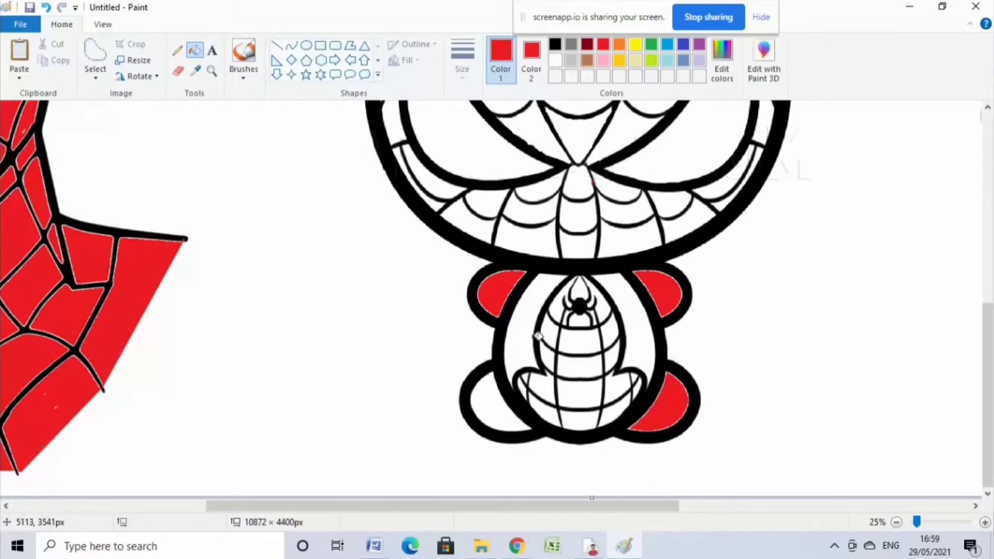
{"action": "left_click", "coordinate": [503, 408]}
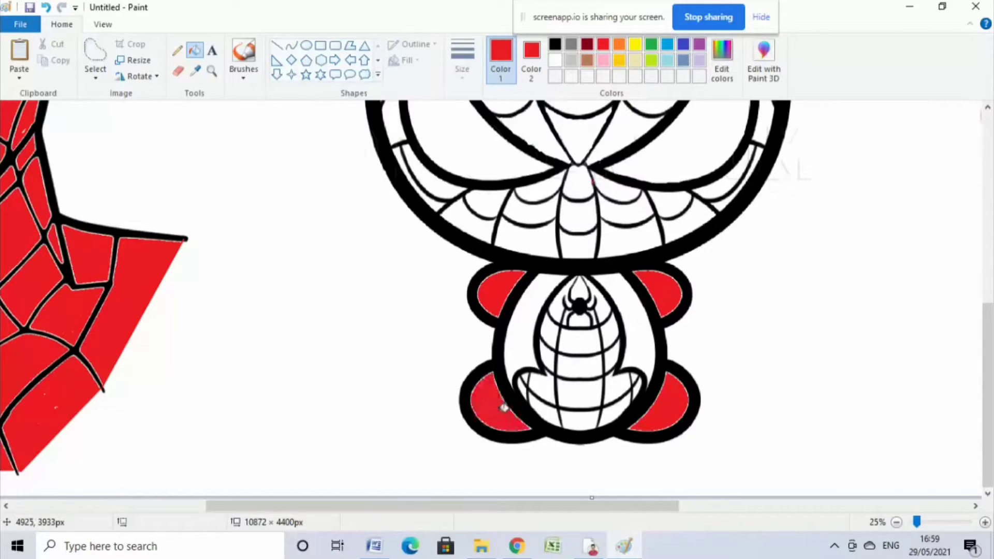
{"action": "left_click", "coordinate": [527, 334]}
{"action": "left_click", "coordinate": [637, 332]}
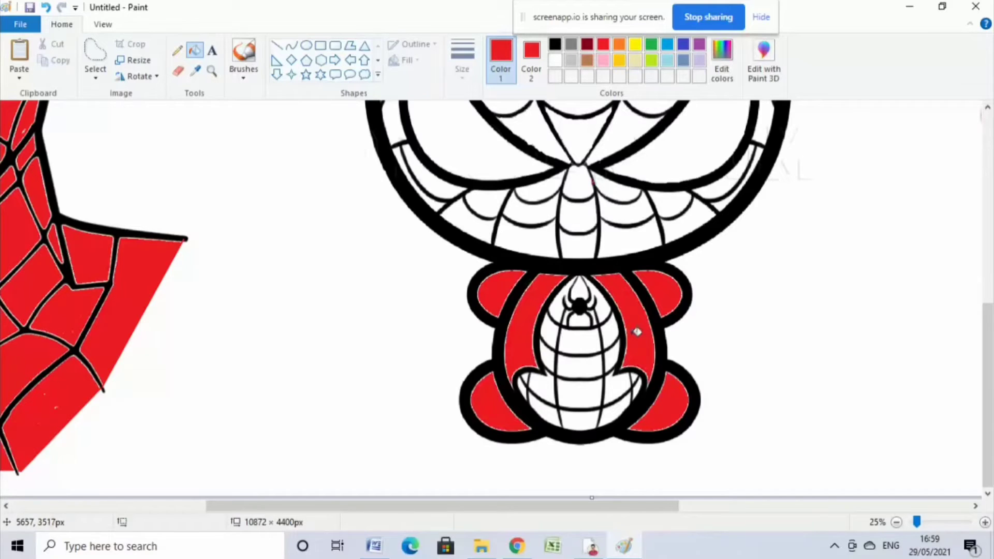
{"action": "left_click", "coordinate": [667, 46]}
Step: Undo an accidental blue fill of the white background and bring the belly into view
{"action": "scroll", "coordinate": [777, 344], "scroll_direction": "up", "scroll_amount": 1, "text": "ctrl"}
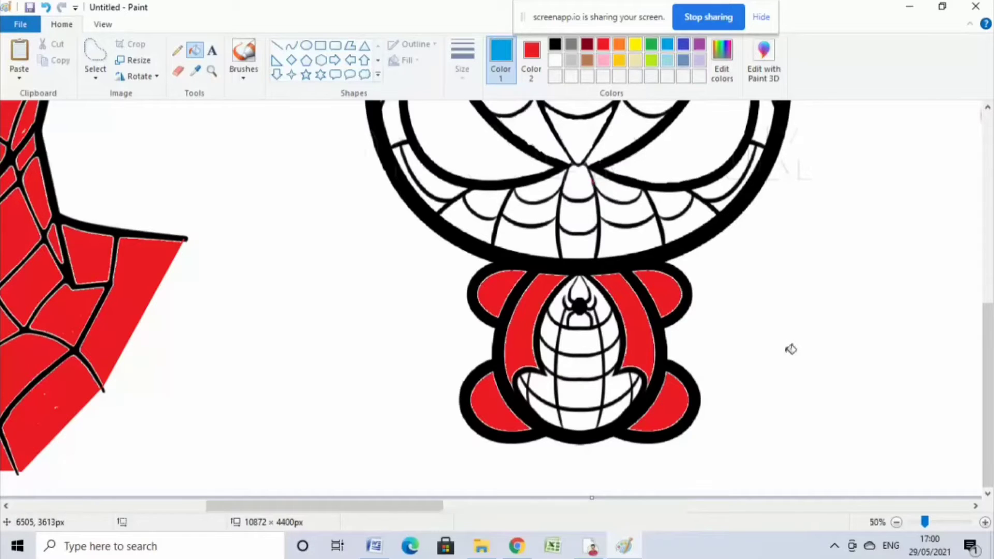
{"action": "left_click", "coordinate": [434, 496]}
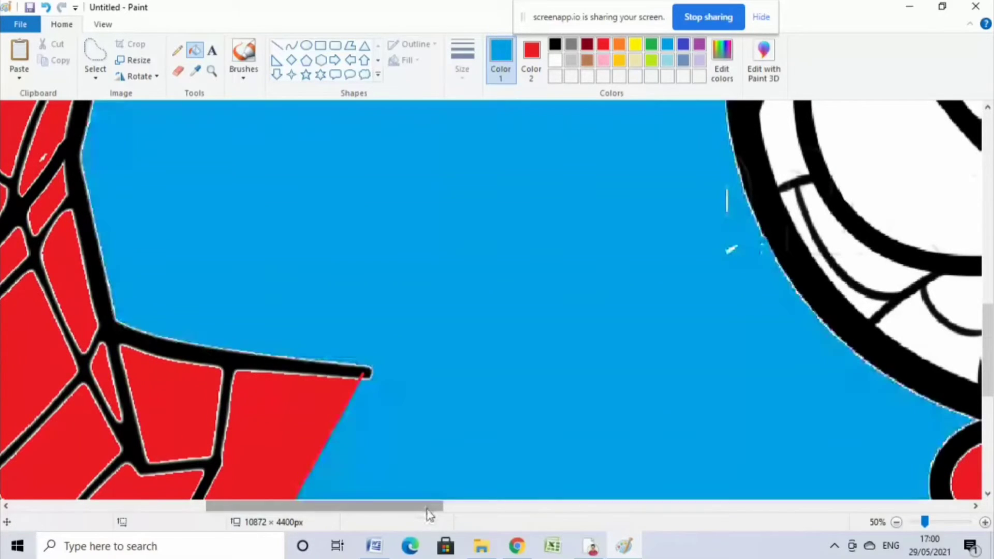
{"action": "key", "text": "ctrl+z"}
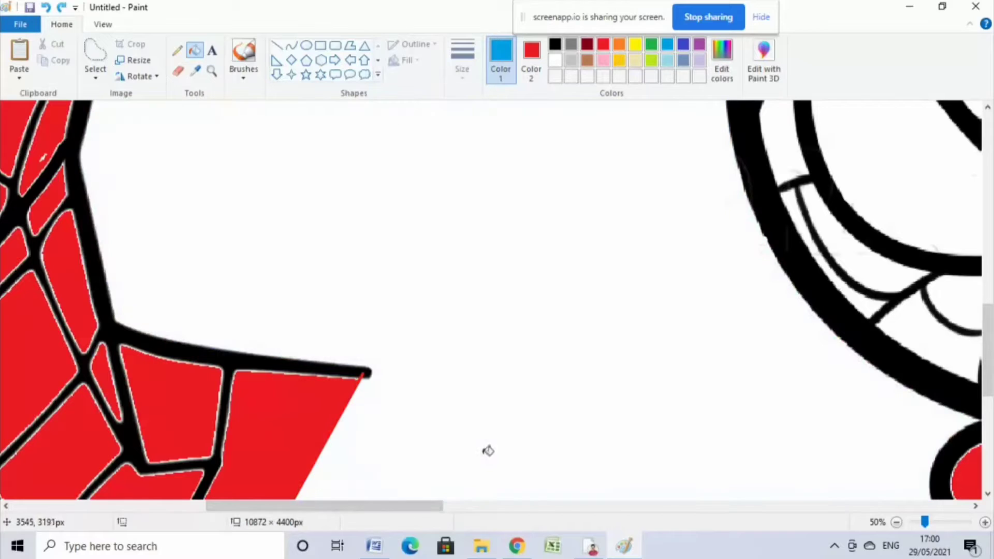
{"action": "left_click_drag", "start_coordinate": [392, 506], "coordinate": [546, 507]}
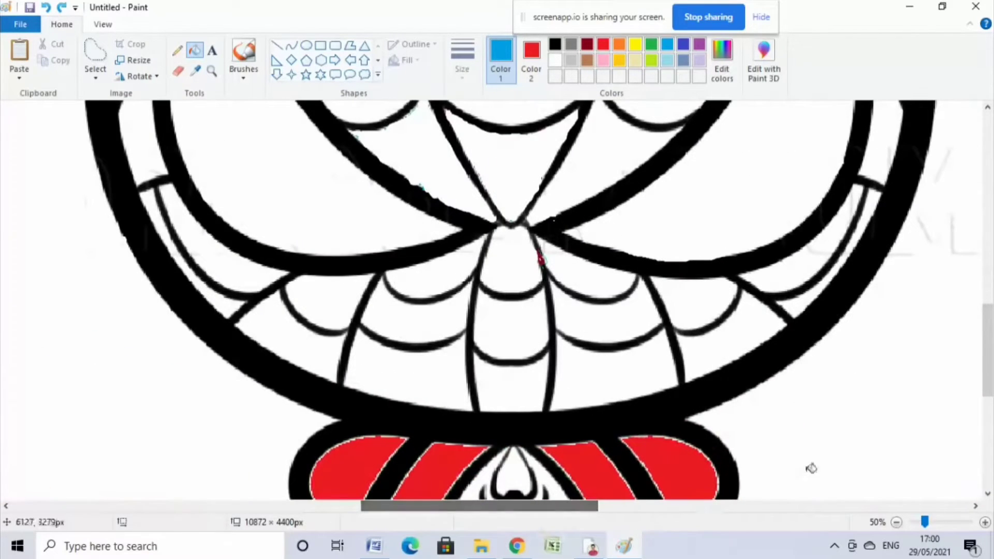
{"action": "scroll", "coordinate": [540, 259], "scroll_direction": "down", "scroll_amount": 6}
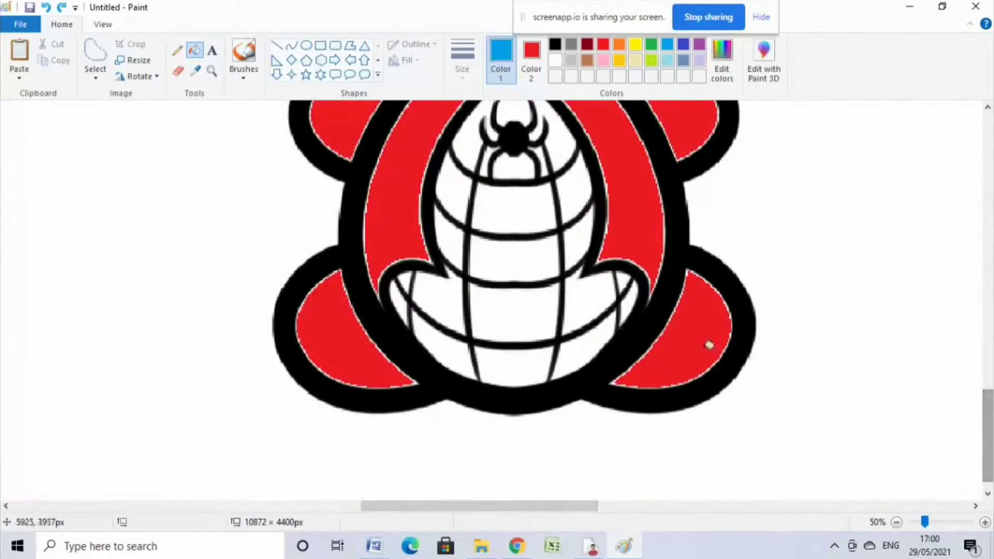
Step: Fill the lower, right-edge and left belly grid cells blue
{"action": "left_click", "coordinate": [550, 318]}
{"action": "left_click", "coordinate": [586, 308]}
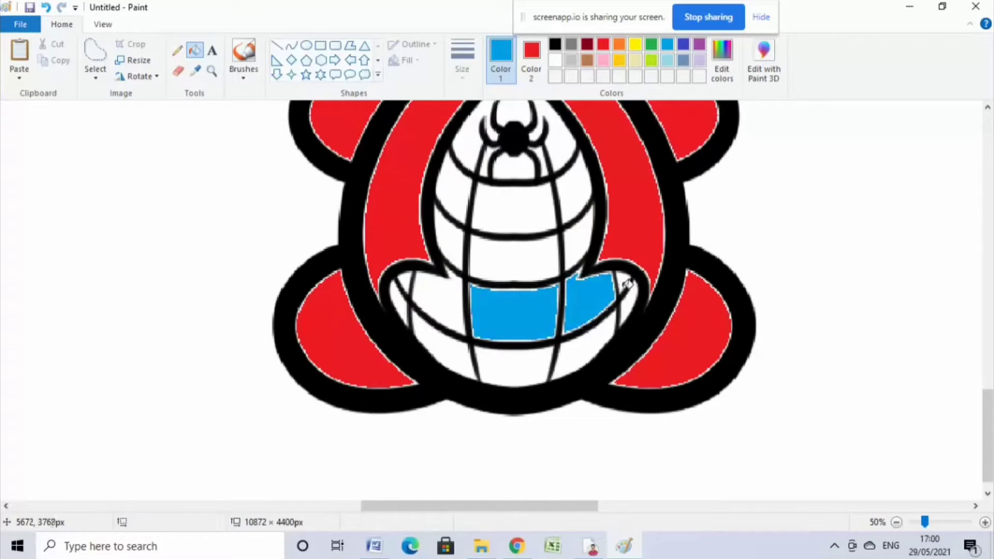
{"action": "left_click", "coordinate": [623, 282]}
{"action": "left_click", "coordinate": [629, 306]}
{"action": "left_click", "coordinate": [588, 344]}
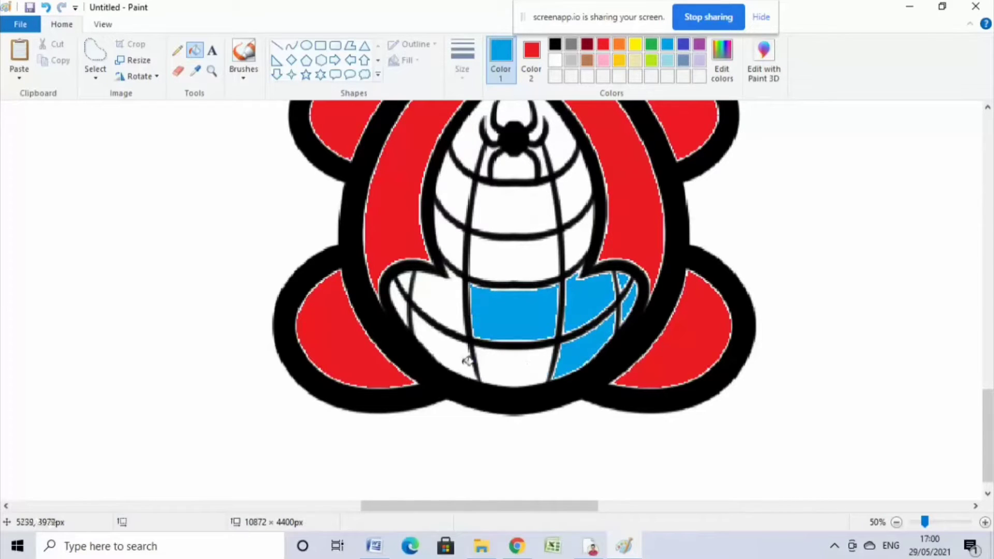
{"action": "left_click", "coordinate": [474, 363]}
{"action": "left_click", "coordinate": [438, 317]}
{"action": "left_click", "coordinate": [407, 288]}
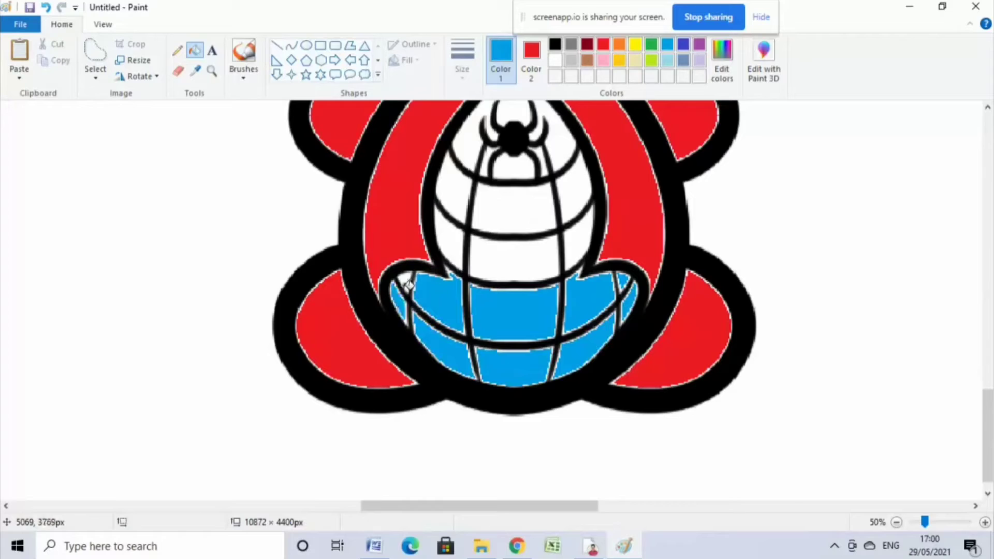
{"action": "left_click", "coordinate": [416, 280]}
Step: Fill the upper belly cells and the cells around the spider emblem blue
{"action": "left_click", "coordinate": [458, 241]}
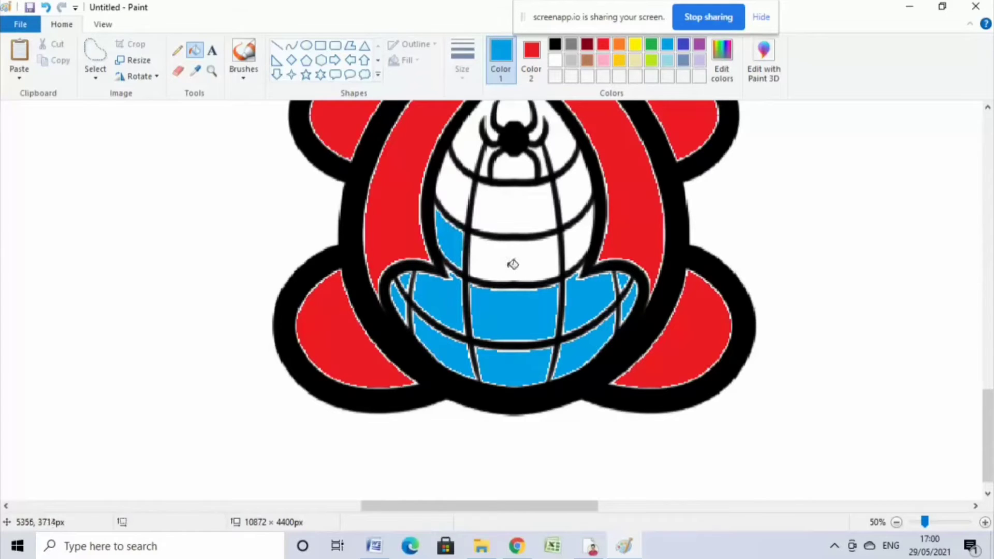
{"action": "left_click", "coordinate": [511, 263]}
{"action": "left_click", "coordinate": [507, 214]}
{"action": "left_click", "coordinate": [466, 199]}
{"action": "left_click", "coordinate": [585, 196]}
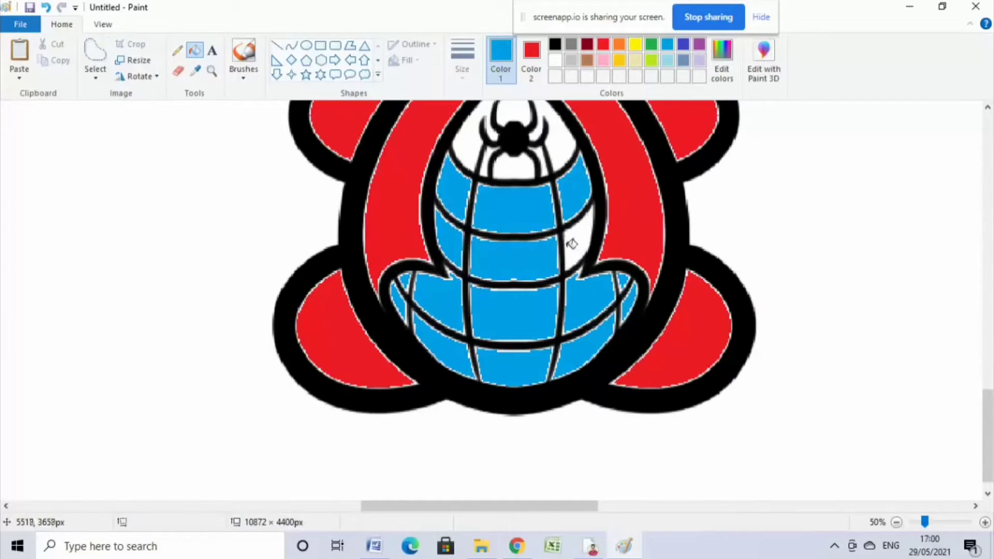
{"action": "left_click", "coordinate": [573, 243]}
{"action": "left_click", "coordinate": [560, 139]}
{"action": "left_click", "coordinate": [520, 171]}
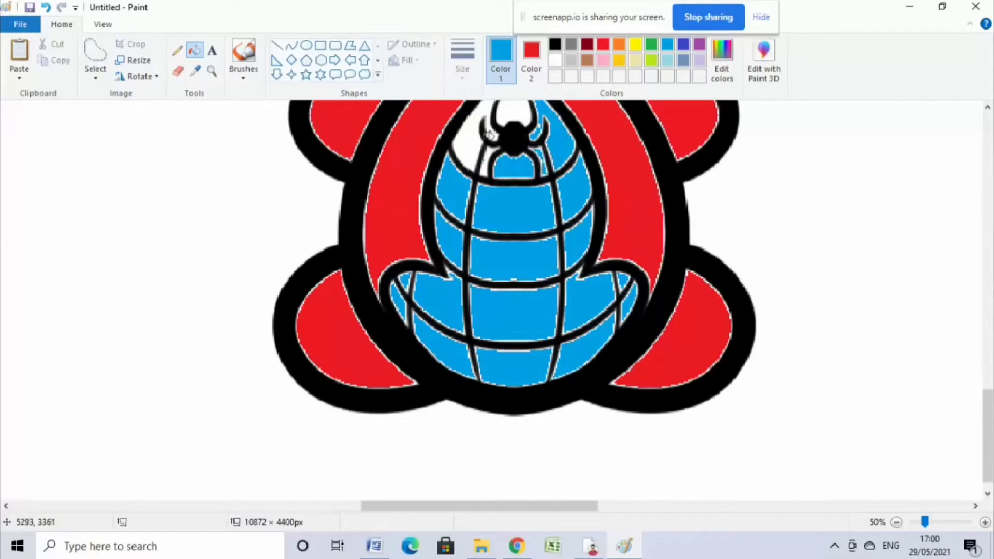
{"action": "left_click", "coordinate": [476, 139]}
{"action": "left_click", "coordinate": [519, 111]}
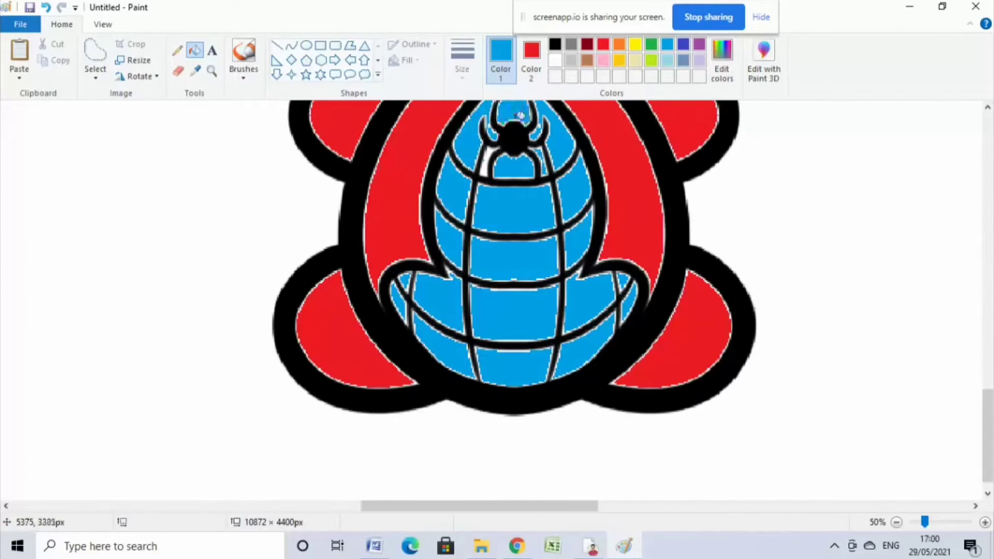
Step: Fill the white strip between the spider's left legs blue and zoom back out to 25%
{"action": "scroll", "coordinate": [645, 222], "scroll_direction": "up", "scroll_amount": 3}
{"action": "scroll", "coordinate": [557, 293], "scroll_direction": "up", "scroll_amount": 1, "text": "ctrl"}
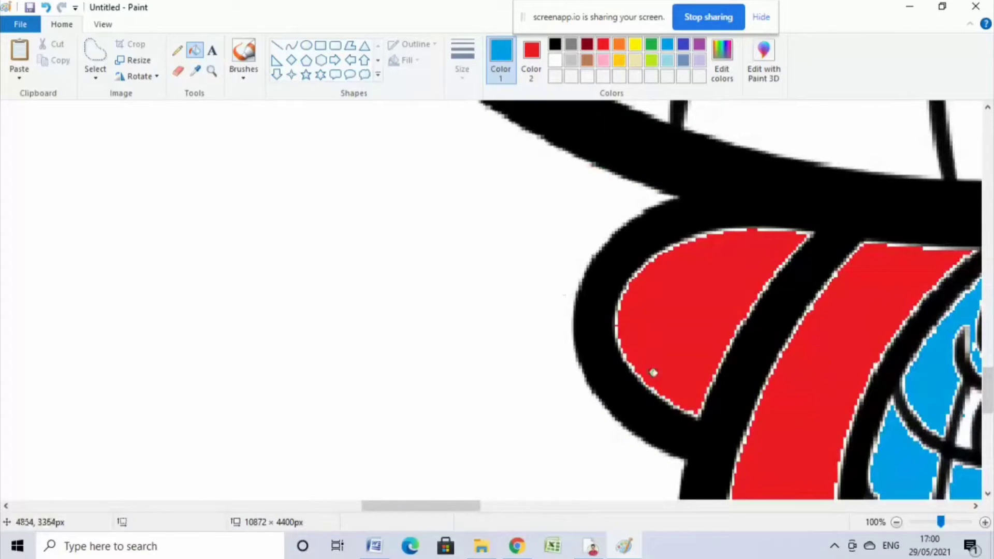
{"action": "left_click_drag", "start_coordinate": [391, 507], "coordinate": [473, 508]}
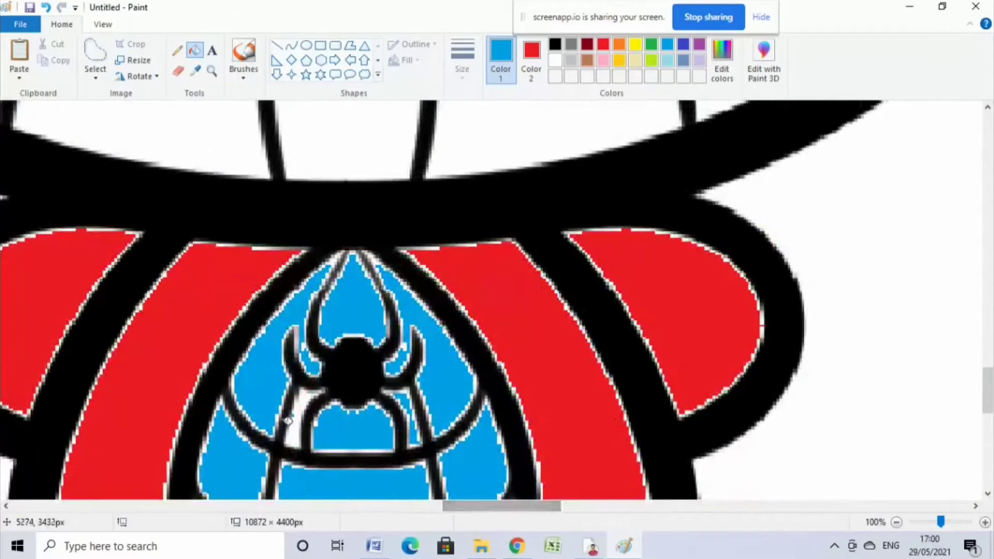
{"action": "left_click", "coordinate": [304, 404]}
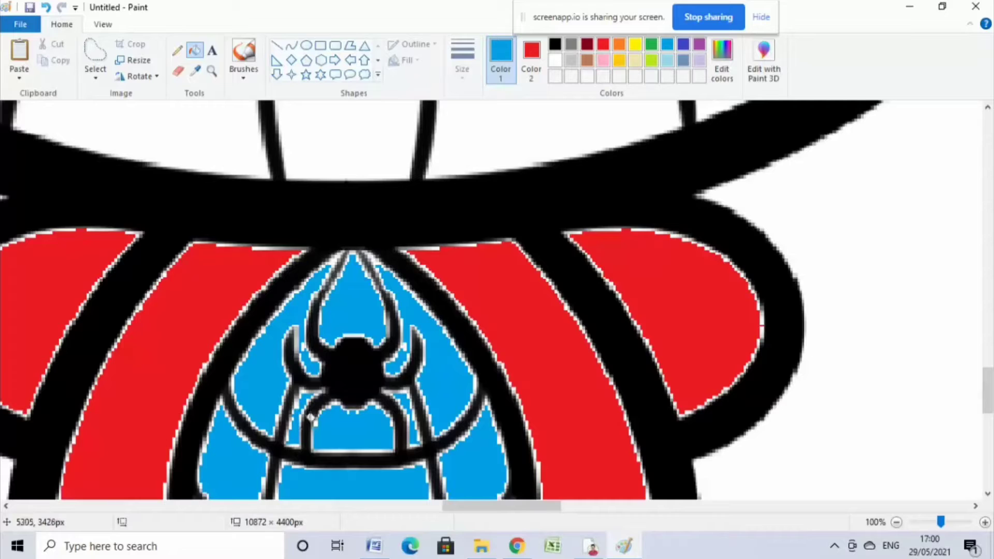
{"action": "scroll", "coordinate": [462, 407], "scroll_direction": "down", "scroll_amount": 1, "text": "ctrl"}
{"action": "scroll", "coordinate": [462, 406], "scroll_direction": "down", "scroll_amount": 1, "text": "ctrl"}
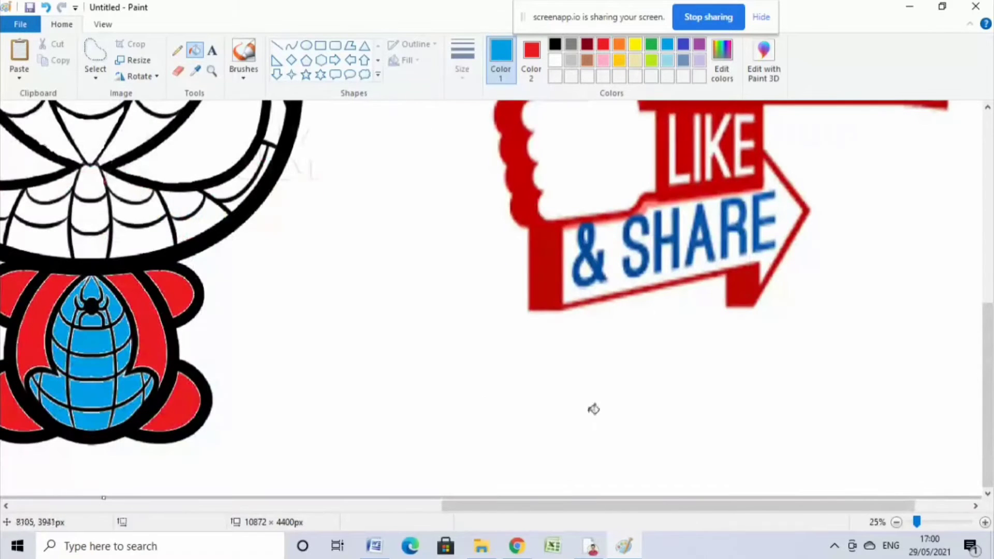
{"action": "left_click_drag", "start_coordinate": [726, 507], "coordinate": [602, 506]}
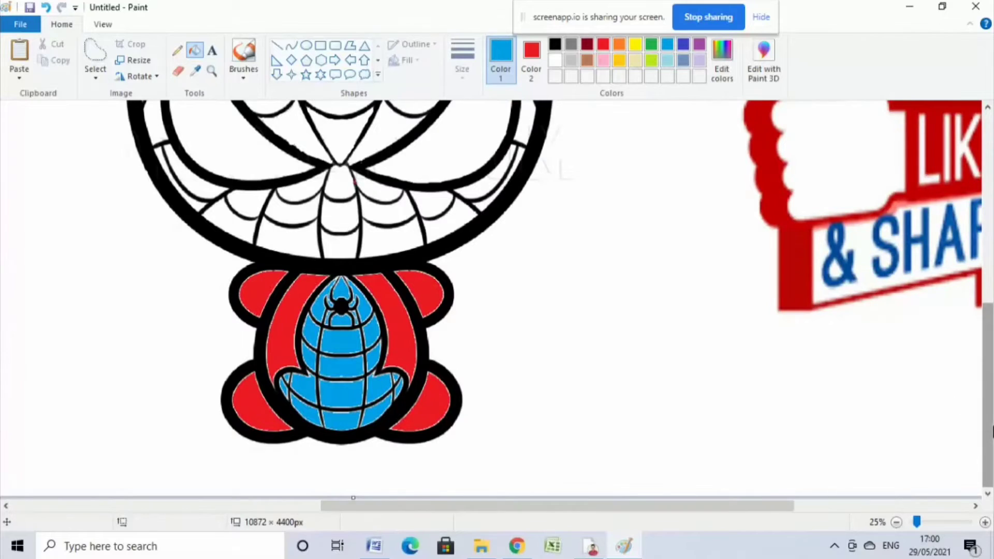
{"action": "left_click_drag", "start_coordinate": [988, 428], "coordinate": [991, 357]}
Step: Make red the Color 1 and fill the mask's web sections below the eyes
{"action": "left_click", "coordinate": [533, 62]}
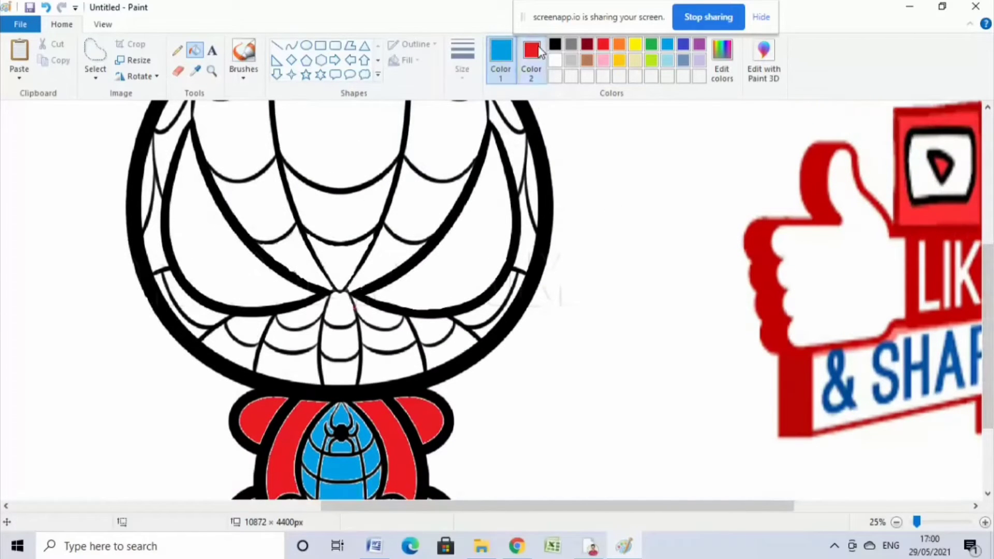
{"action": "left_click", "coordinate": [501, 57]}
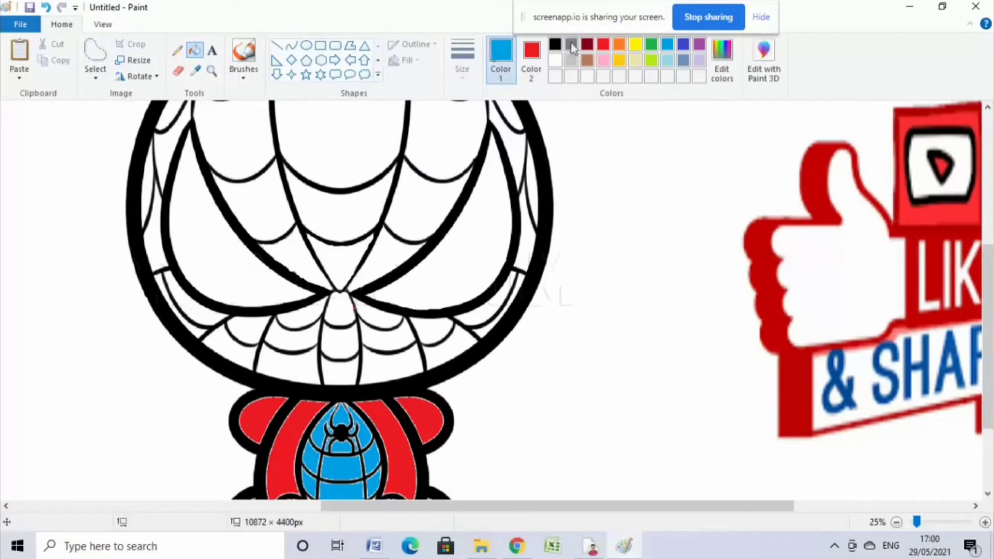
{"action": "left_click", "coordinate": [603, 44]}
{"action": "left_click", "coordinate": [339, 220]}
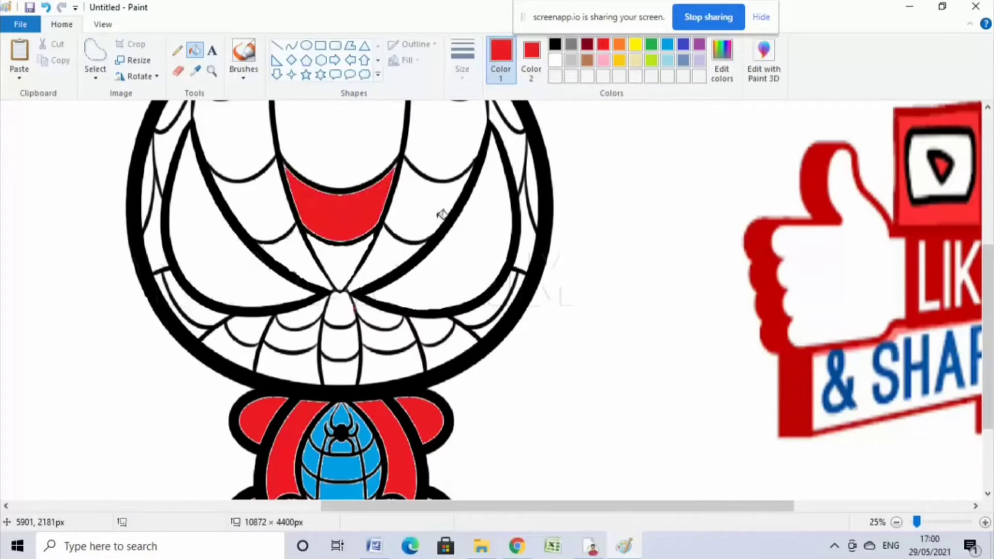
{"action": "left_click", "coordinate": [440, 213]}
{"action": "left_click", "coordinate": [276, 213]}
{"action": "left_click", "coordinate": [317, 262]}
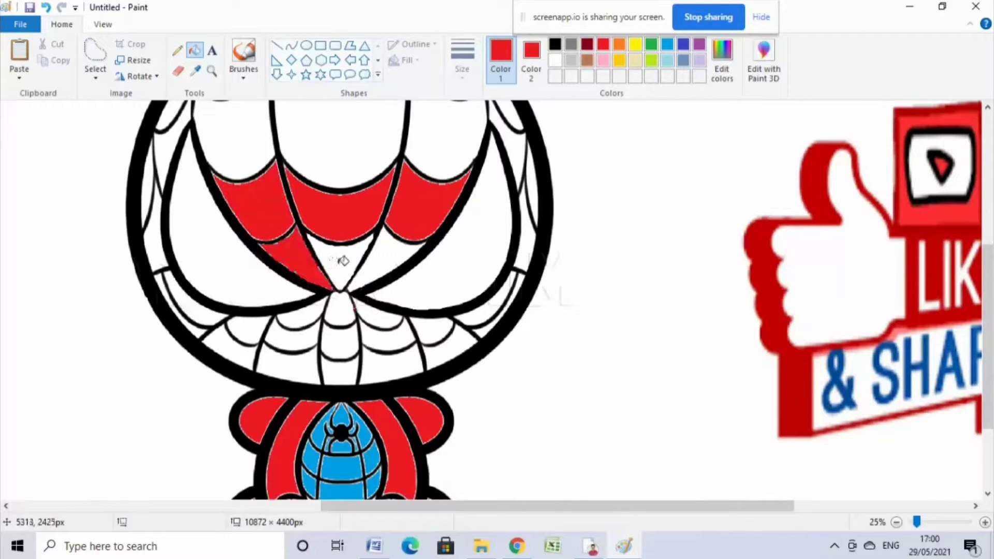
{"action": "left_click", "coordinate": [384, 270]}
{"action": "left_click", "coordinate": [337, 308]}
{"action": "left_click", "coordinate": [302, 317]}
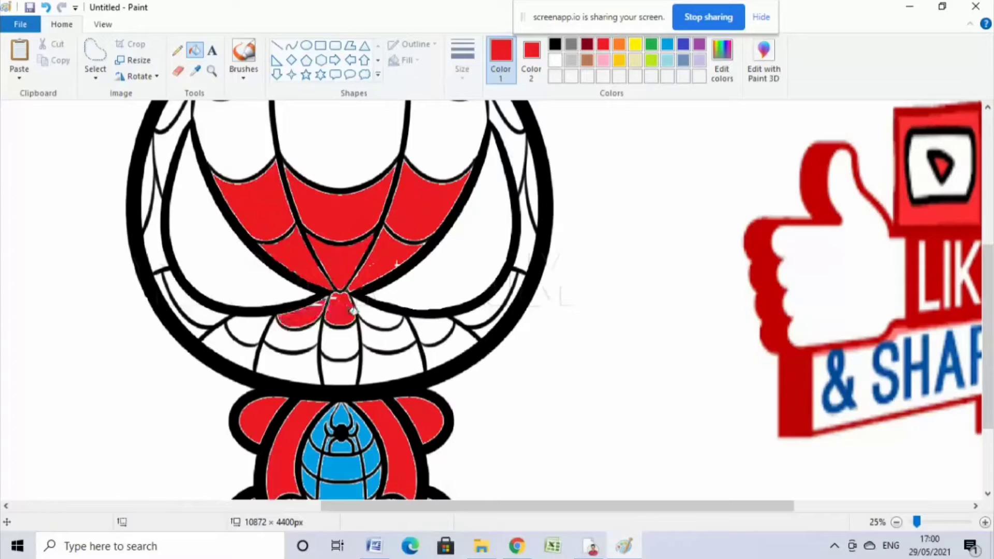
{"action": "left_click", "coordinate": [378, 316]}
{"action": "left_click", "coordinate": [343, 340]}
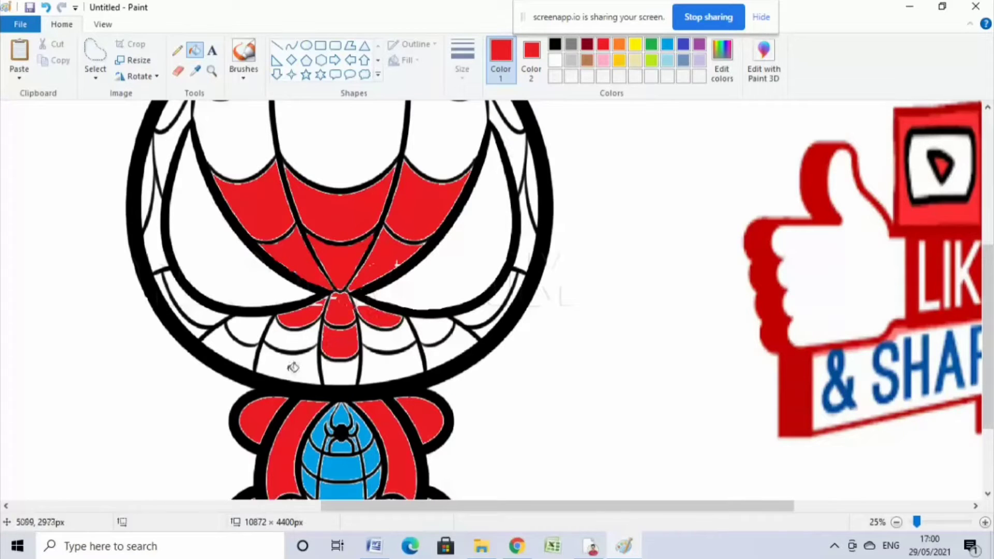
Step: Fill the lower face web sections and the thin strips along the head's right side red
{"action": "left_click", "coordinate": [300, 369]}
{"action": "left_click", "coordinate": [350, 365]}
{"action": "left_click", "coordinate": [302, 342]}
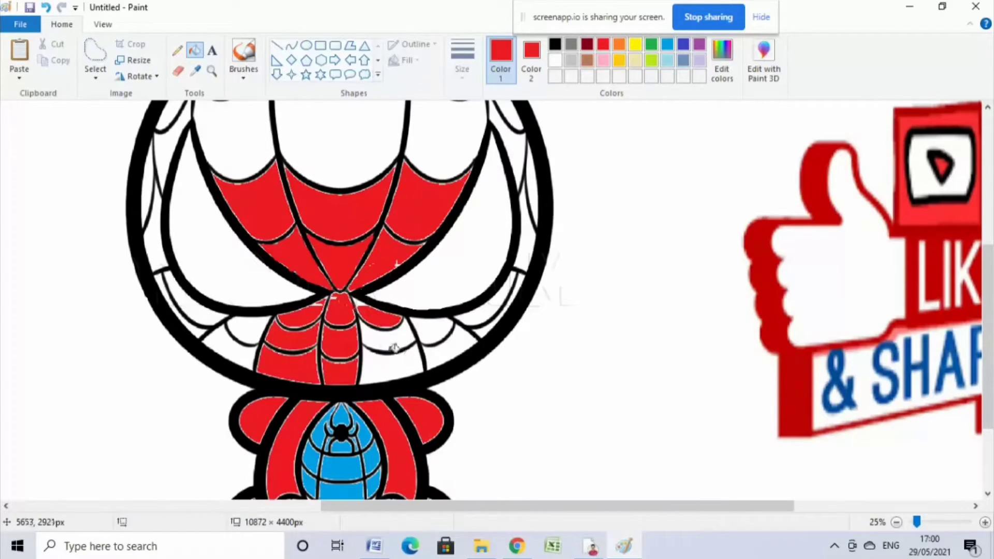
{"action": "left_click", "coordinate": [394, 348]}
{"action": "left_click", "coordinate": [387, 368]}
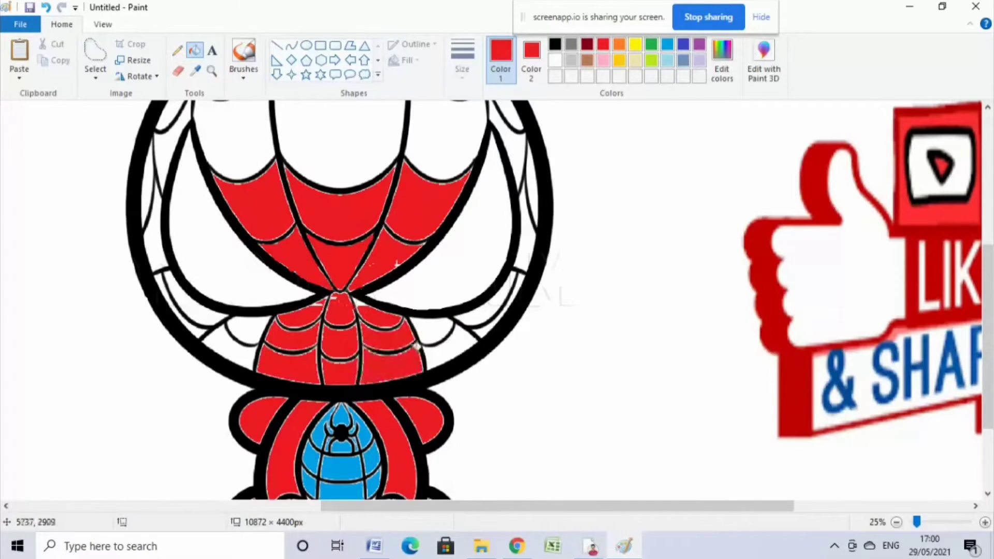
{"action": "left_click", "coordinate": [446, 331]}
{"action": "left_click", "coordinate": [486, 312]}
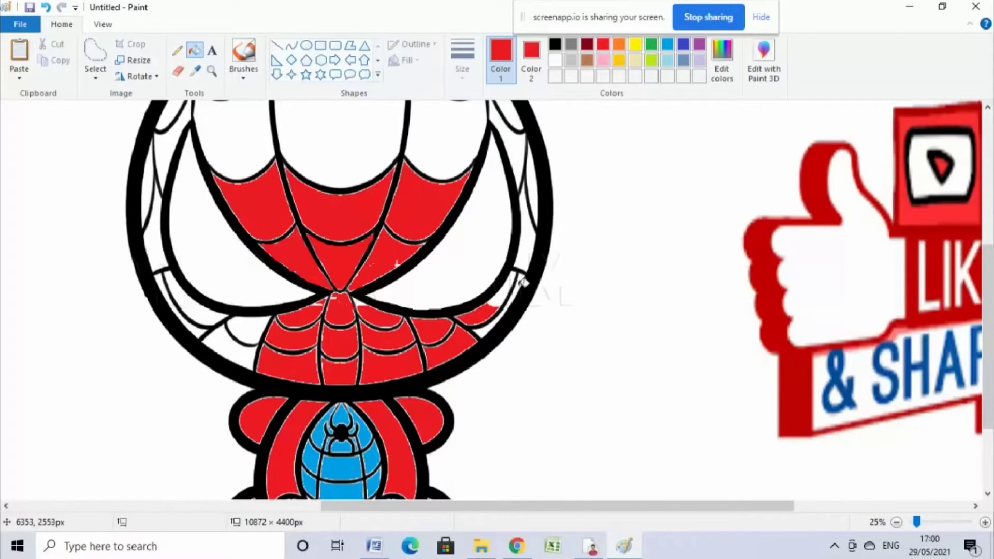
{"action": "left_click", "coordinate": [515, 283]}
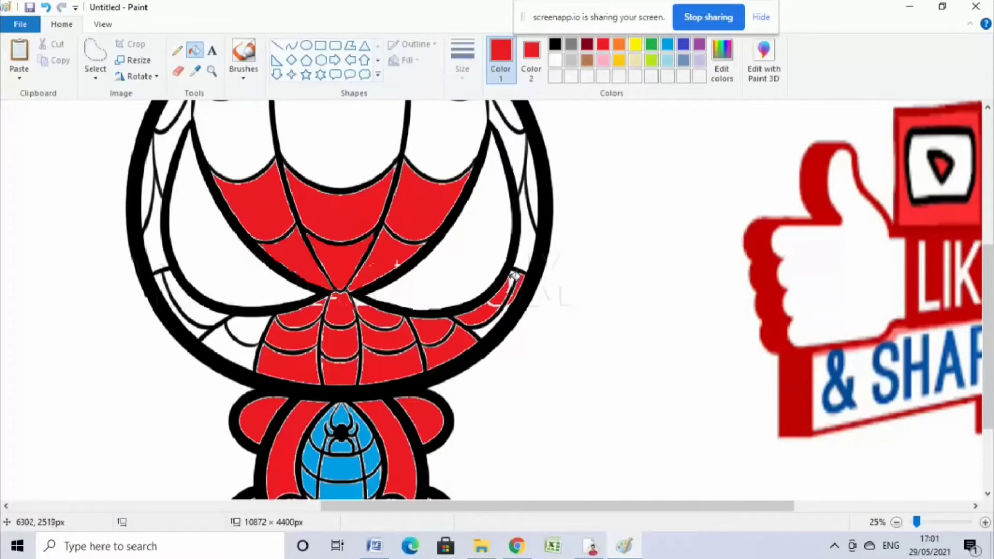
{"action": "left_click", "coordinate": [525, 243]}
{"action": "left_click", "coordinate": [535, 187]}
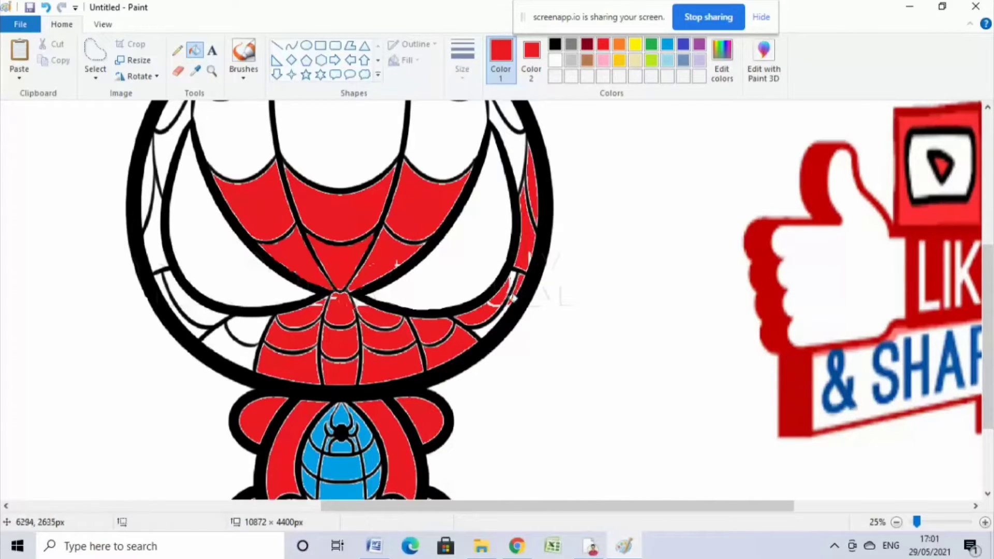
{"action": "left_click", "coordinate": [489, 330]}
Step: Fill the upper mask sections and the strips along the head's left side red
{"action": "left_click", "coordinate": [458, 136]}
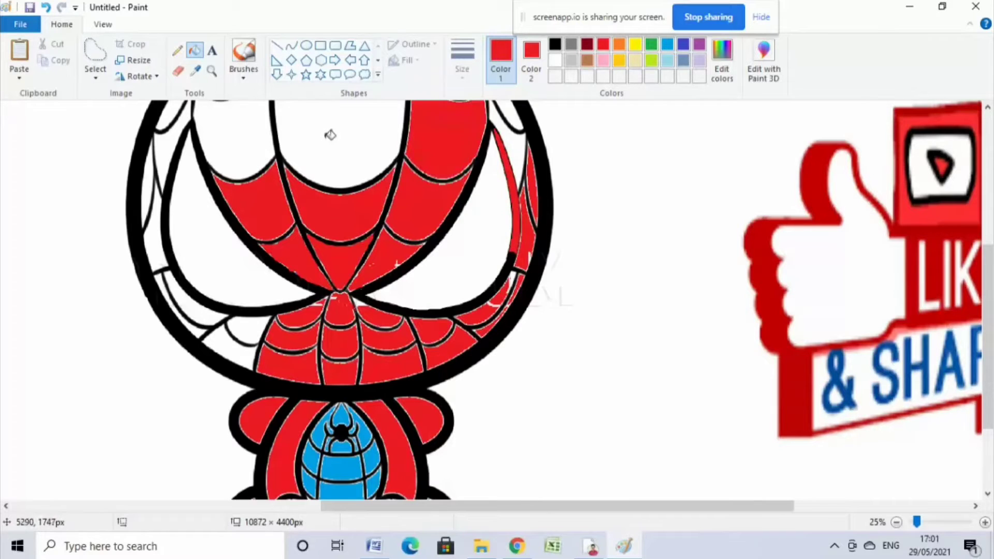
{"action": "left_click", "coordinate": [330, 133]}
{"action": "left_click", "coordinate": [240, 144]}
{"action": "left_click", "coordinate": [244, 345]}
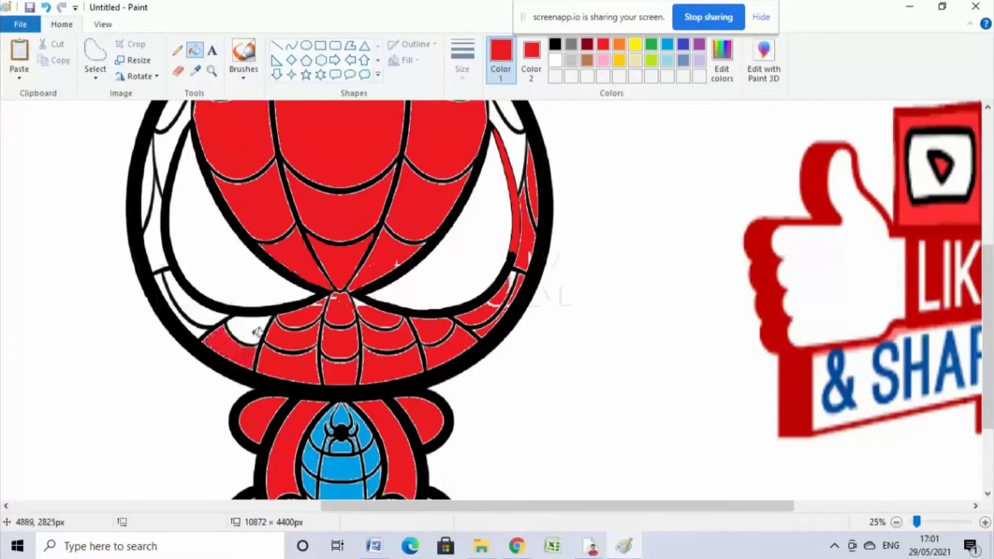
{"action": "left_click", "coordinate": [235, 330]}
{"action": "left_click", "coordinate": [196, 330]}
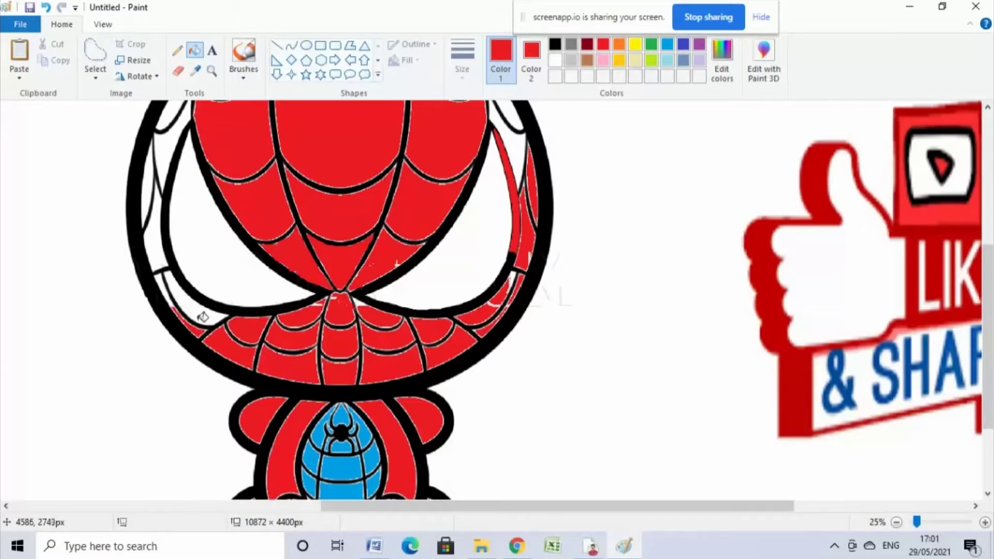
{"action": "left_click", "coordinate": [194, 308]}
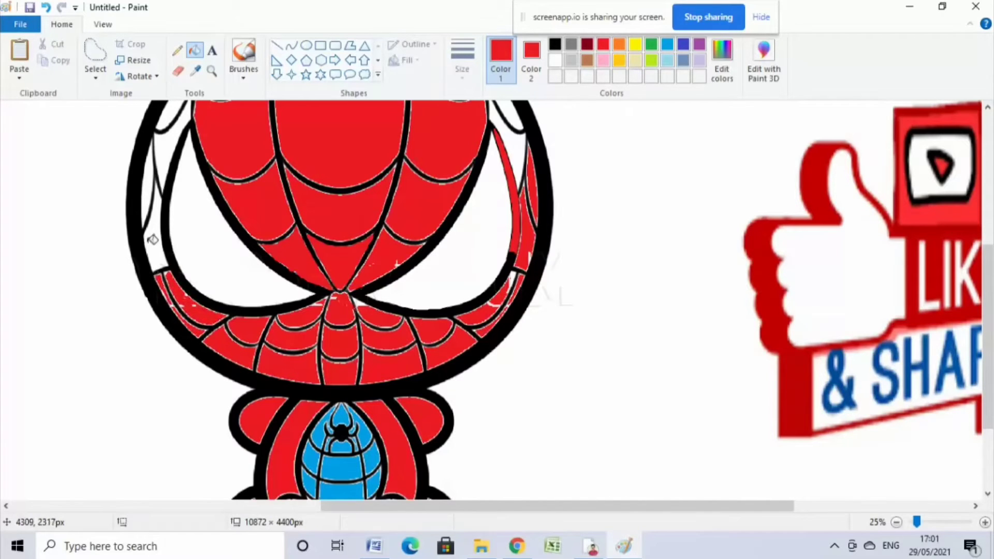
{"action": "left_click", "coordinate": [153, 224]}
{"action": "left_click", "coordinate": [146, 205]}
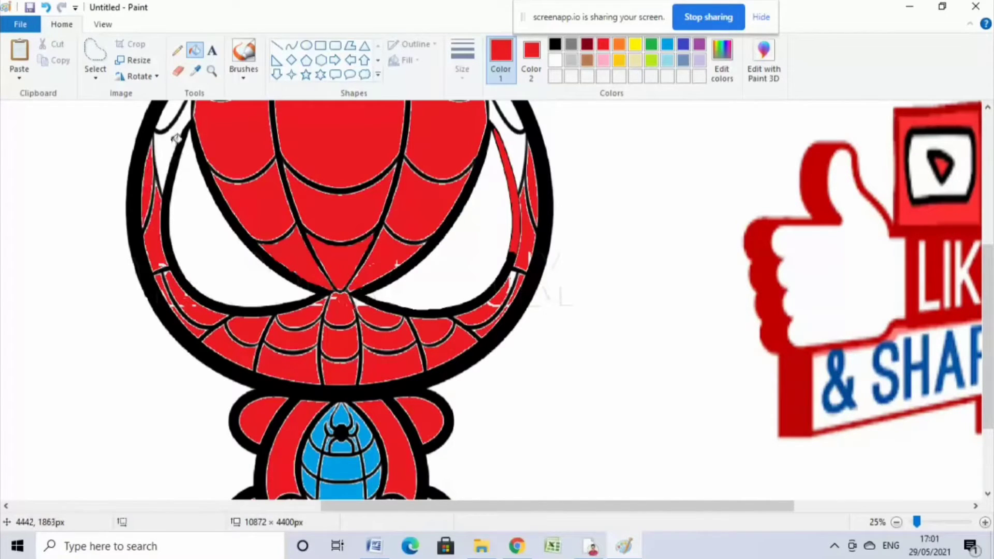
{"action": "left_click", "coordinate": [176, 138]}
{"action": "left_click", "coordinate": [171, 117]}
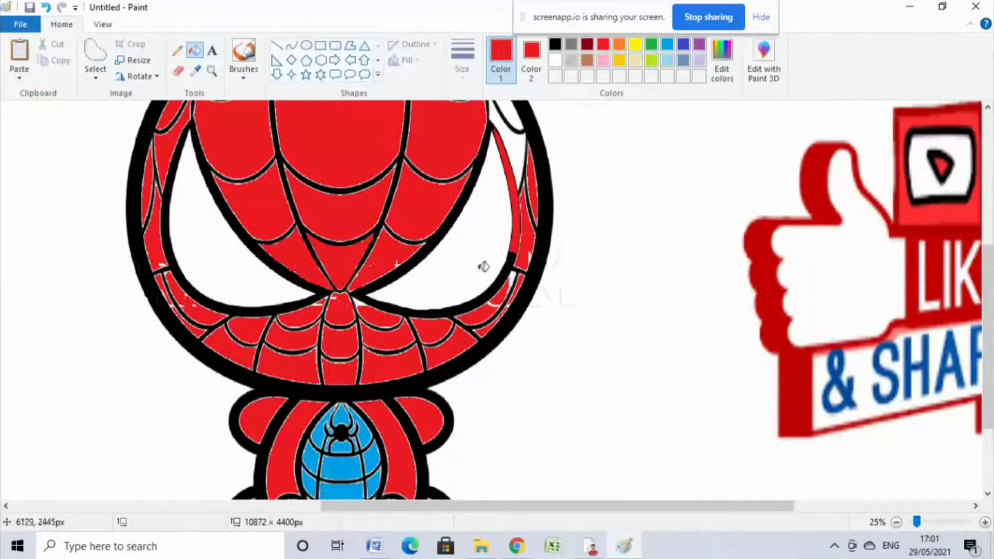
Step: Recolour the belly's middle stripe and the emblem's top, left and middle cells red
{"action": "scroll", "coordinate": [483, 267], "scroll_direction": "down", "scroll_amount": 3}
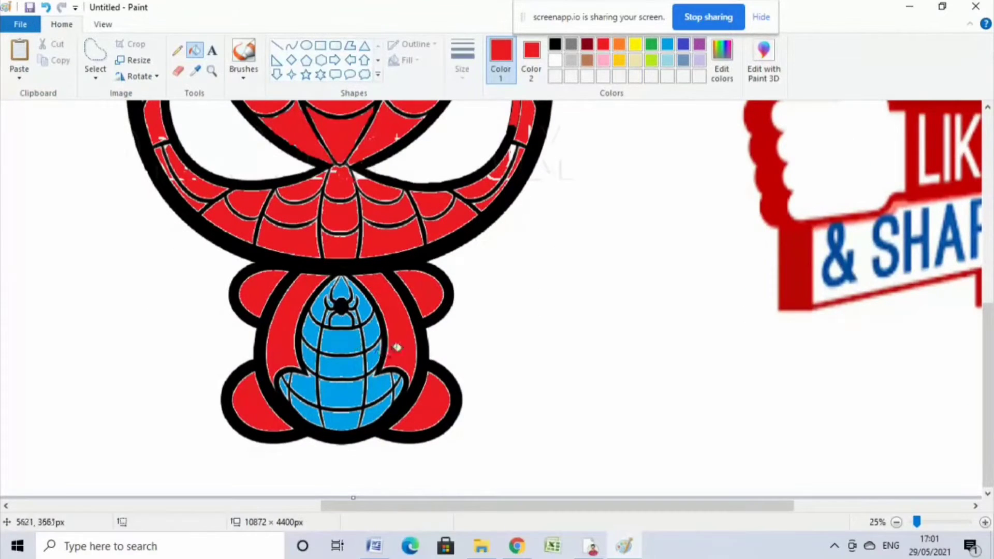
{"action": "left_click", "coordinate": [369, 339]}
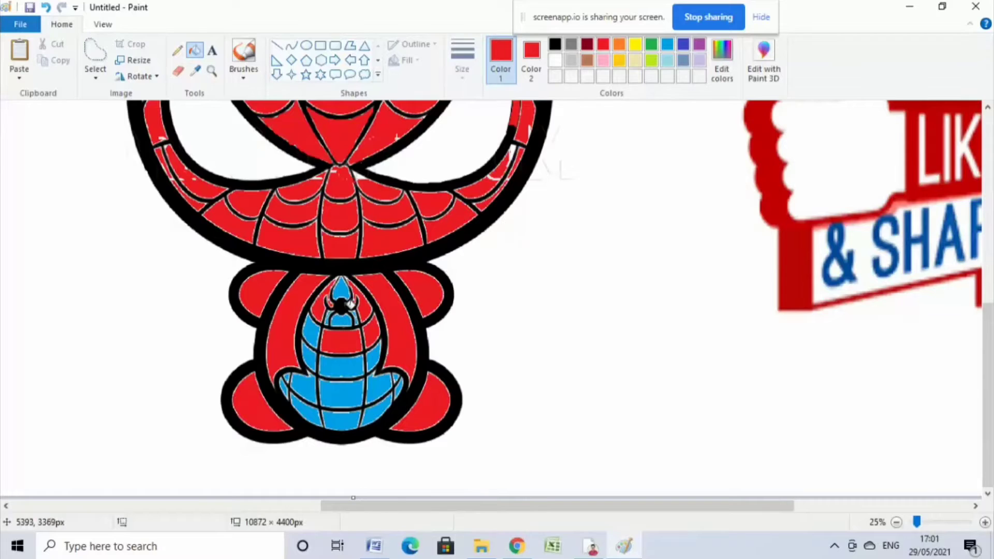
{"action": "left_click", "coordinate": [342, 293]}
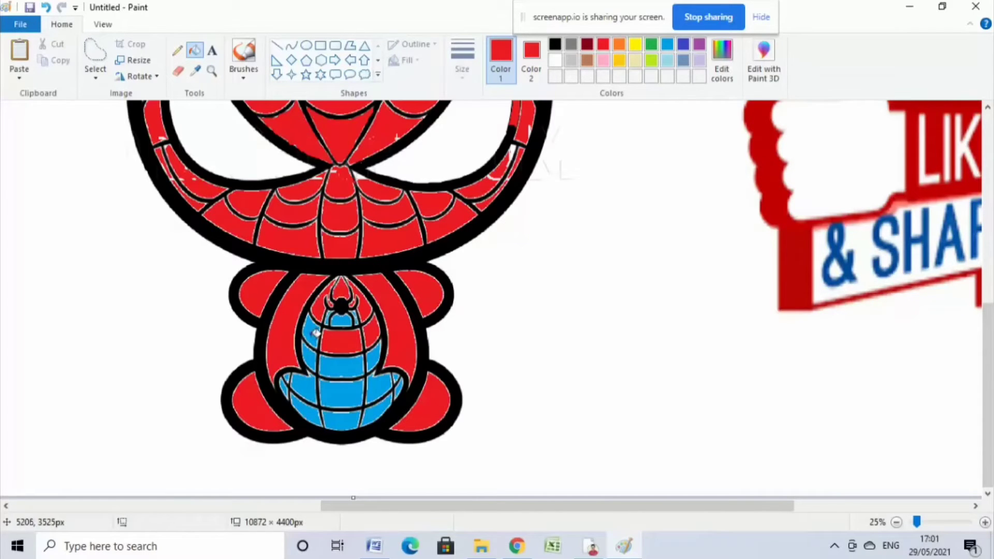
{"action": "left_click", "coordinate": [314, 334]}
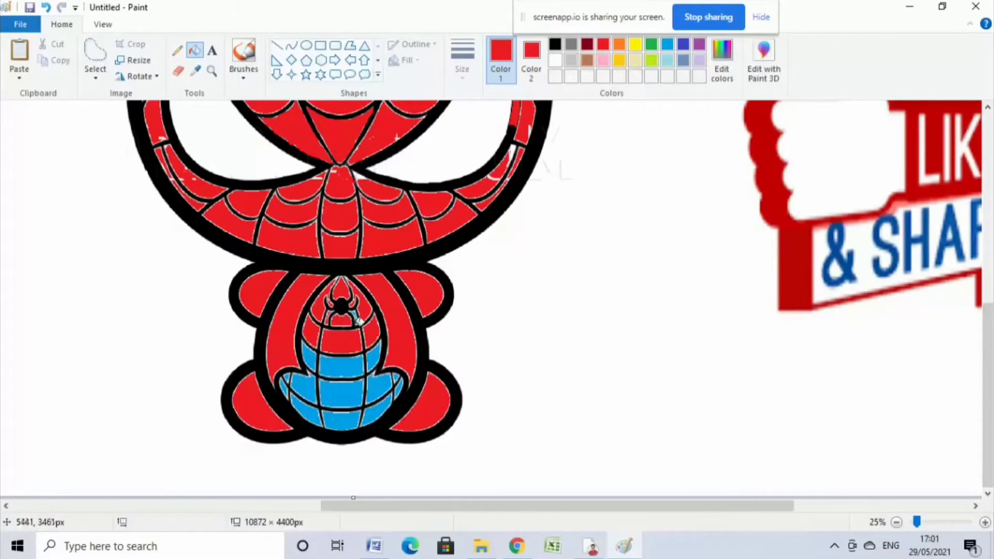
{"action": "left_click", "coordinate": [347, 369]}
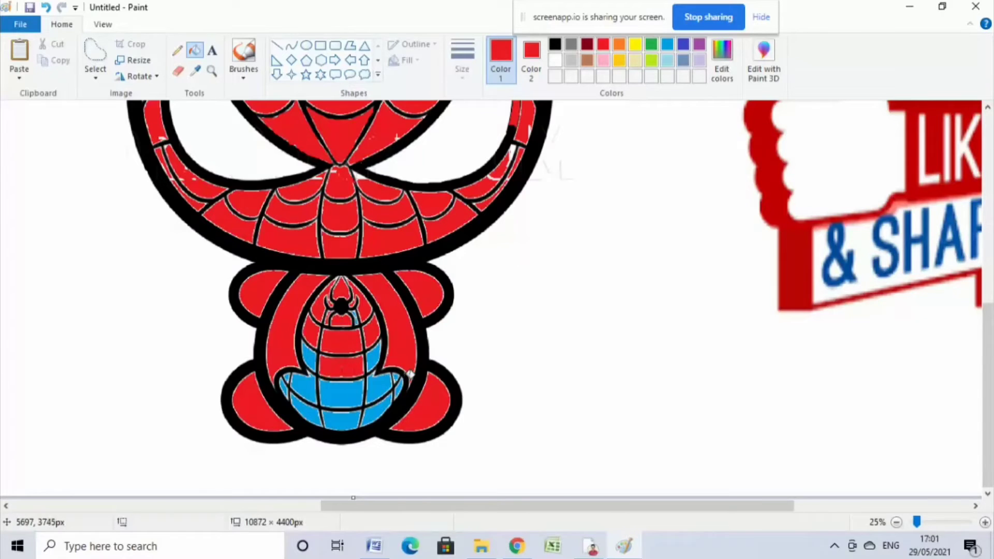
{"action": "scroll", "coordinate": [601, 339], "scroll_direction": "up", "scroll_amount": 1, "text": "ctrl"}
{"action": "scroll", "coordinate": [652, 413], "scroll_direction": "down", "scroll_amount": 3}
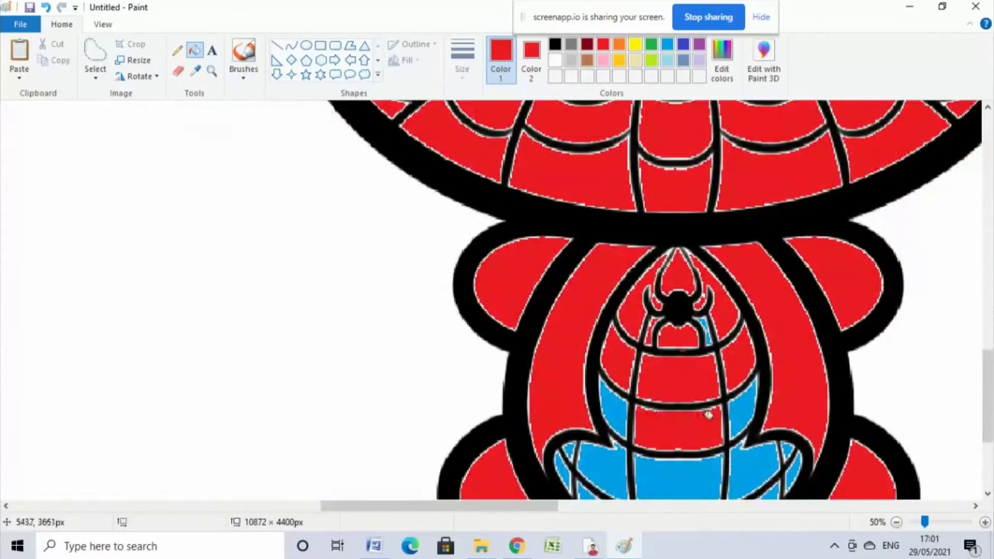
Step: Recolour the remaining emblem cells and lower sphere cells from blue to red
{"action": "left_click", "coordinate": [710, 332]}
{"action": "left_click", "coordinate": [739, 412]}
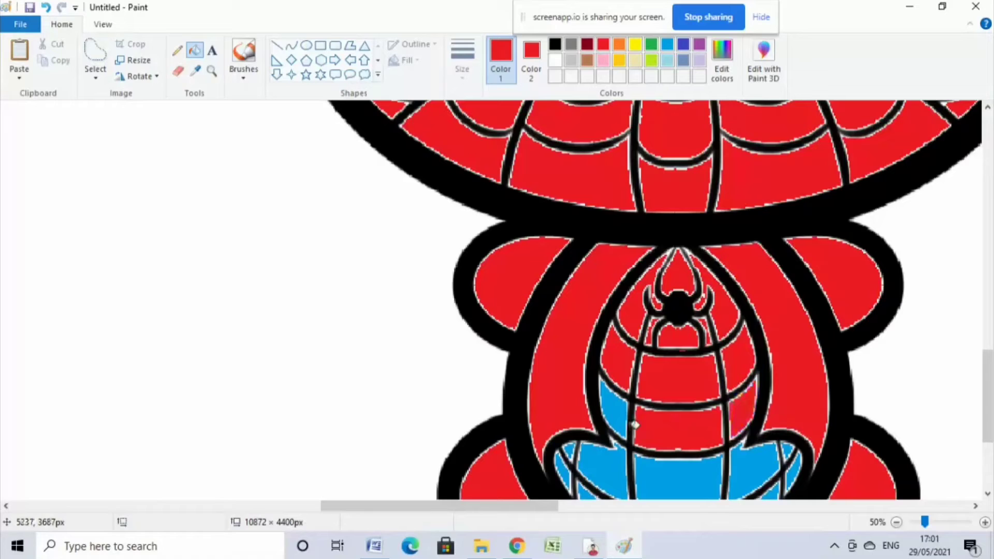
{"action": "left_click", "coordinate": [610, 437]}
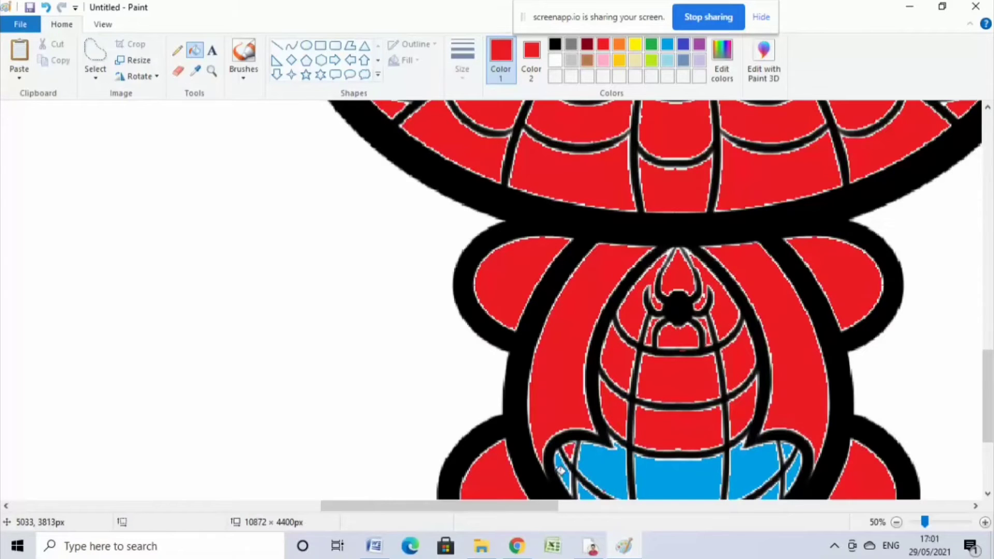
{"action": "left_click", "coordinate": [619, 468]}
{"action": "left_click", "coordinate": [678, 463]}
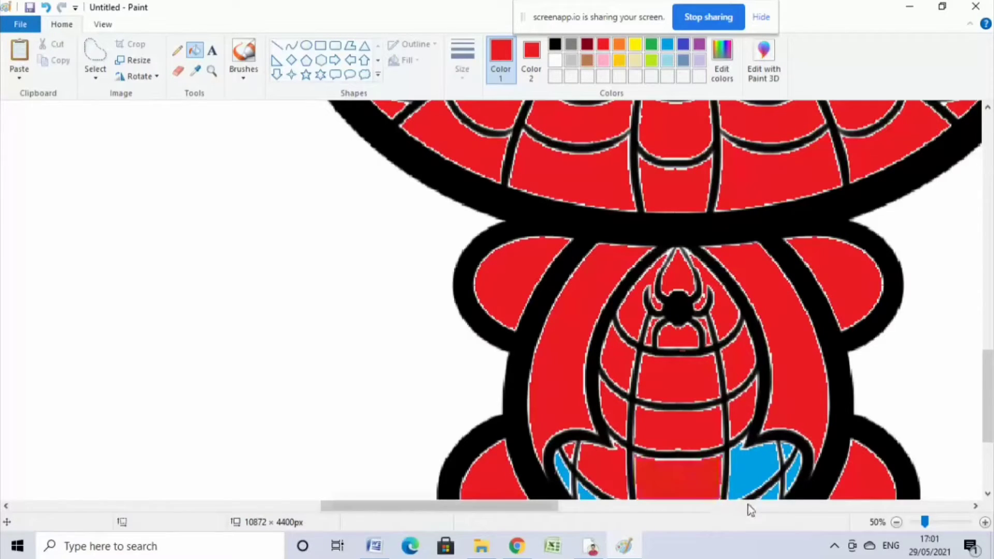
{"action": "left_click", "coordinate": [760, 468]}
{"action": "scroll", "coordinate": [749, 446], "scroll_direction": "down", "scroll_amount": 3}
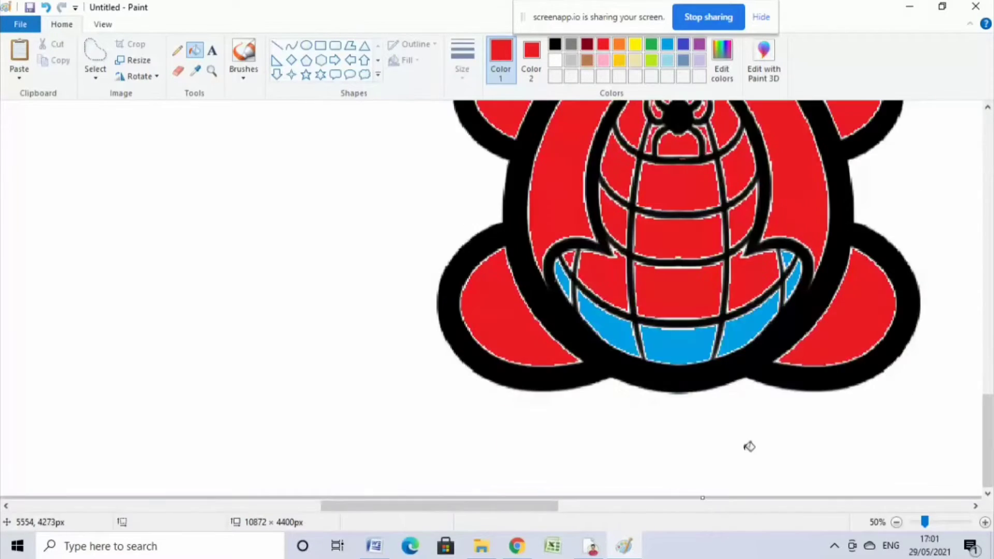
{"action": "left_click", "coordinate": [759, 326]}
{"action": "left_click", "coordinate": [657, 337]}
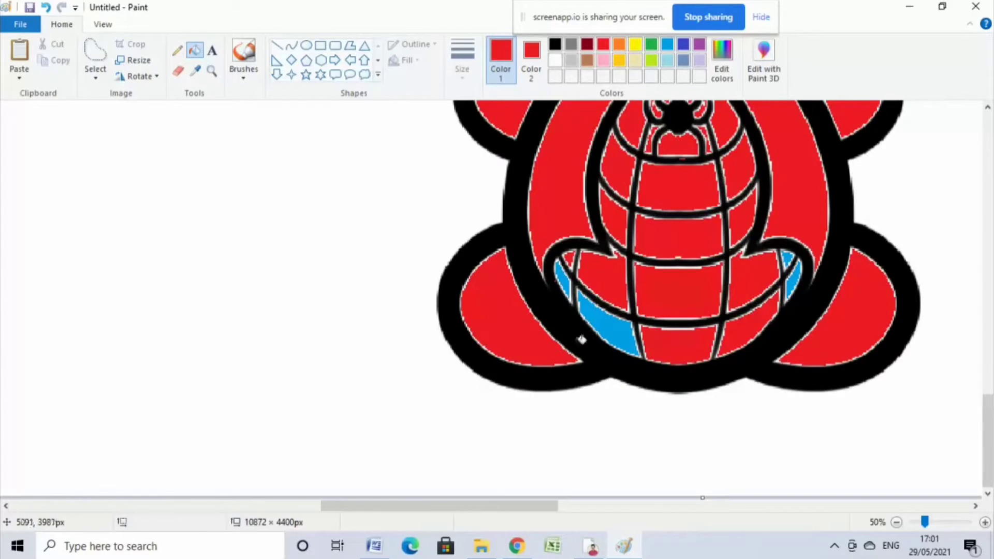
{"action": "left_click", "coordinate": [595, 298]}
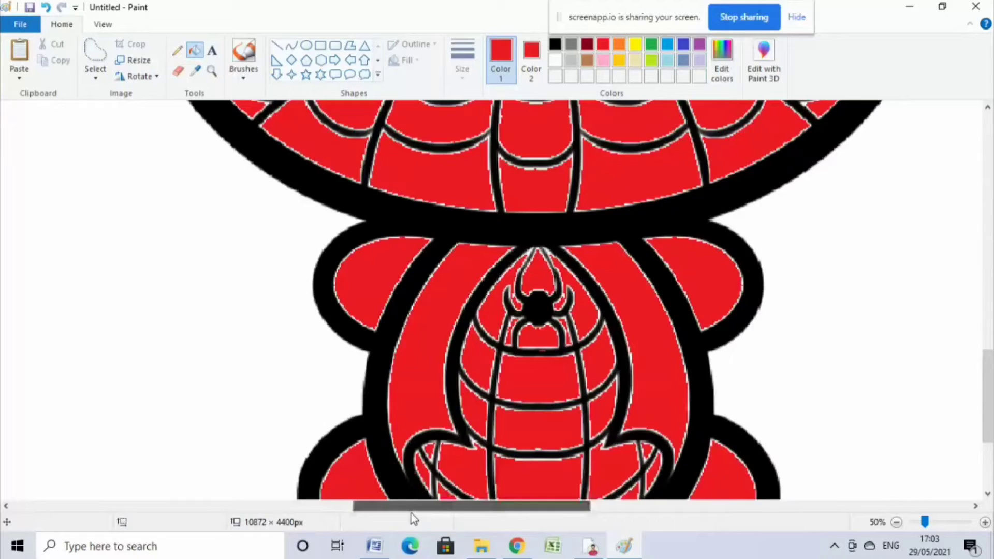
Step: Fill the left, centre and top-right white patches atop the head red
{"action": "mouse_move", "coordinate": [415, 513]}
{"action": "left_mouse_down"}
{"action": "mouse_move", "coordinate": [306, 510]}
{"action": "mouse_move", "coordinate": [412, 510]}
{"action": "left_mouse_up"}
{"action": "scroll", "coordinate": [465, 419], "scroll_direction": "down", "scroll_amount": 2}
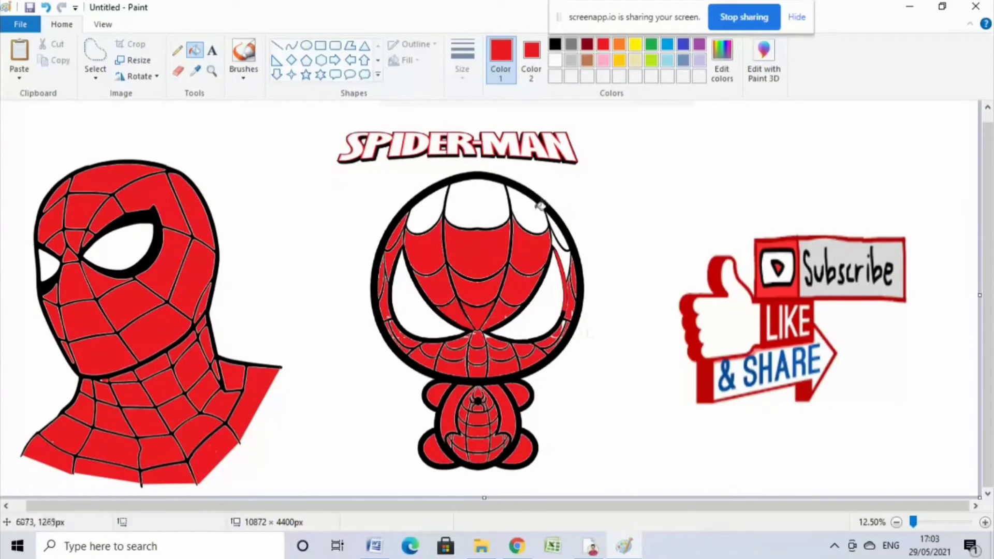
{"action": "left_click", "coordinate": [430, 214]}
{"action": "left_click", "coordinate": [472, 215]}
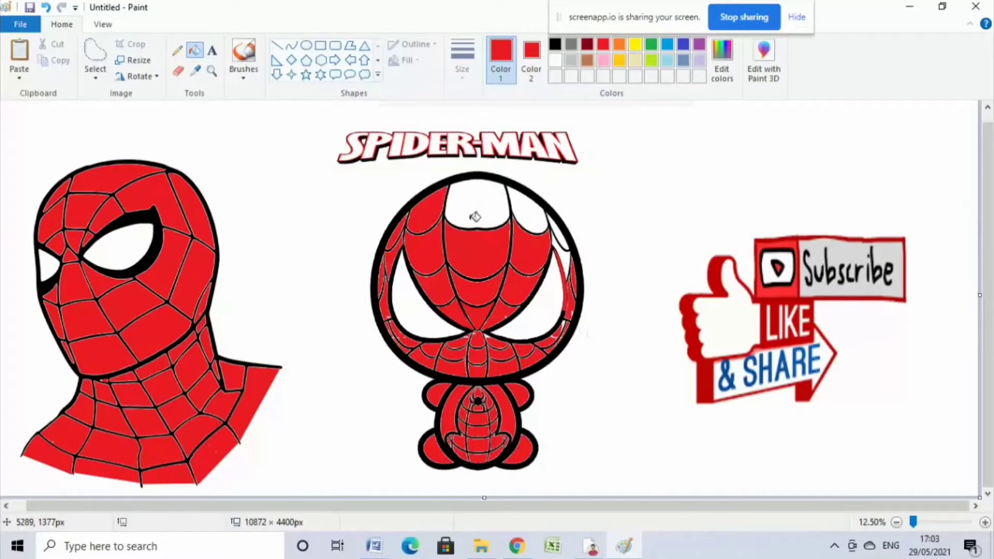
{"action": "left_click", "coordinate": [567, 234]}
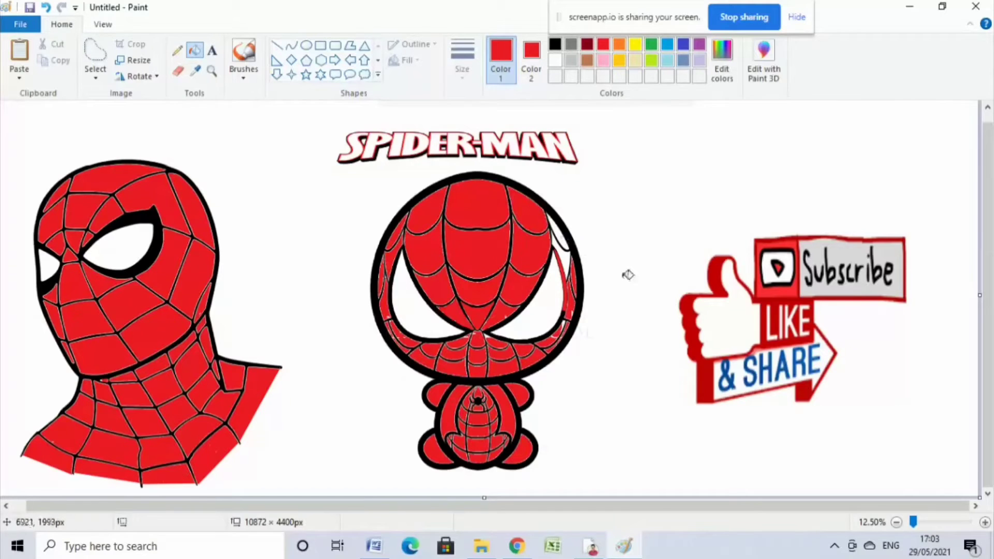
Step: Fill the two white slivers along the head's right edge red
{"action": "scroll", "coordinate": [712, 302], "scroll_direction": "up", "scroll_amount": 1}
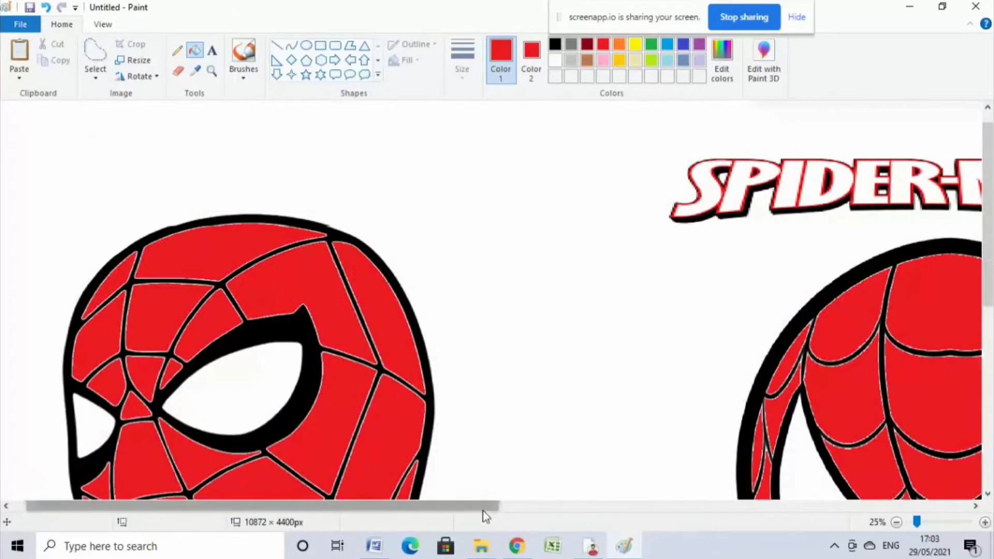
{"action": "left_click_drag", "start_coordinate": [484, 507], "coordinate": [609, 518]}
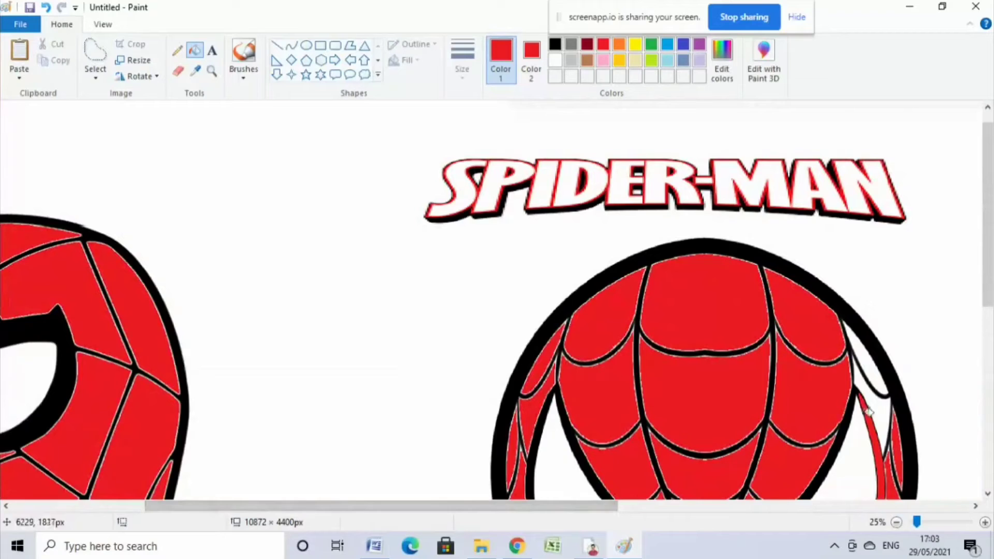
{"action": "left_click", "coordinate": [883, 409]}
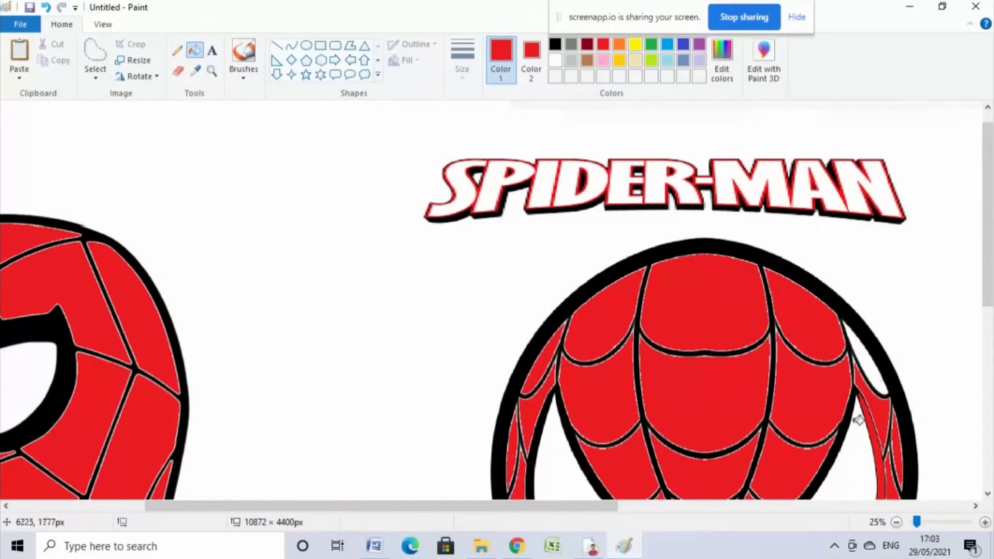
{"action": "left_click", "coordinate": [870, 383]}
{"action": "left_click_drag", "start_coordinate": [544, 510], "coordinate": [591, 507]}
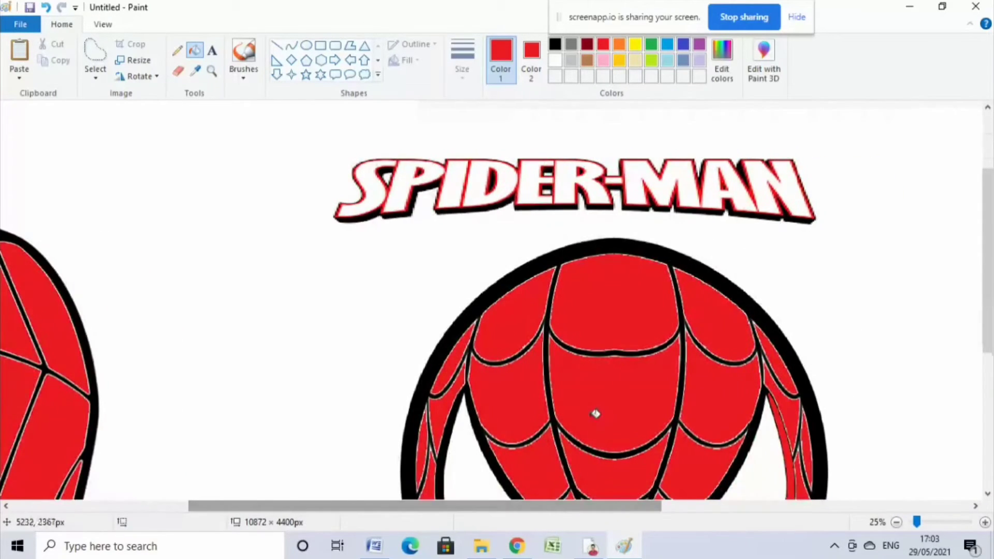
{"action": "scroll", "coordinate": [596, 415], "scroll_direction": "down", "scroll_amount": 5}
{"action": "scroll", "coordinate": [596, 414], "scroll_direction": "down", "scroll_amount": 2}
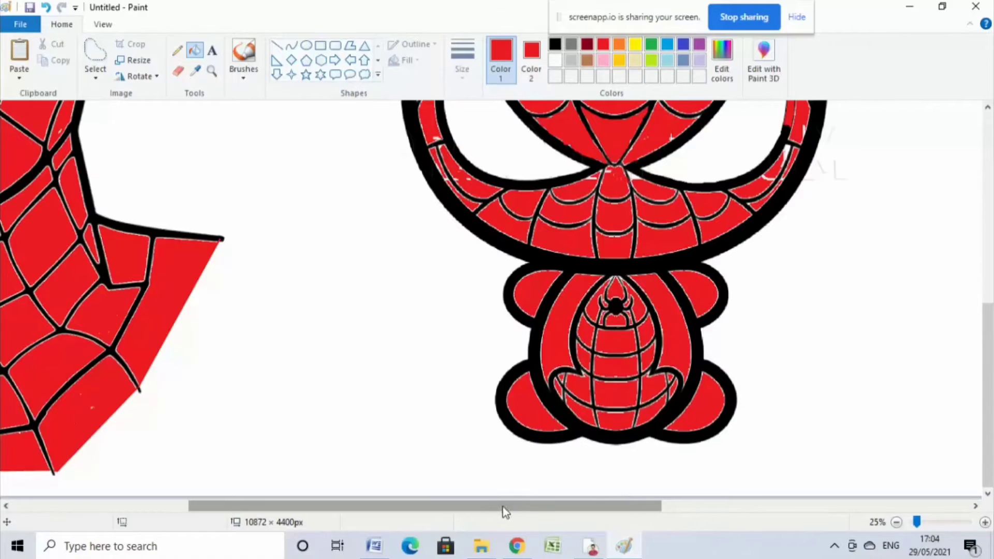
{"action": "left_click_drag", "start_coordinate": [502, 508], "coordinate": [530, 507]}
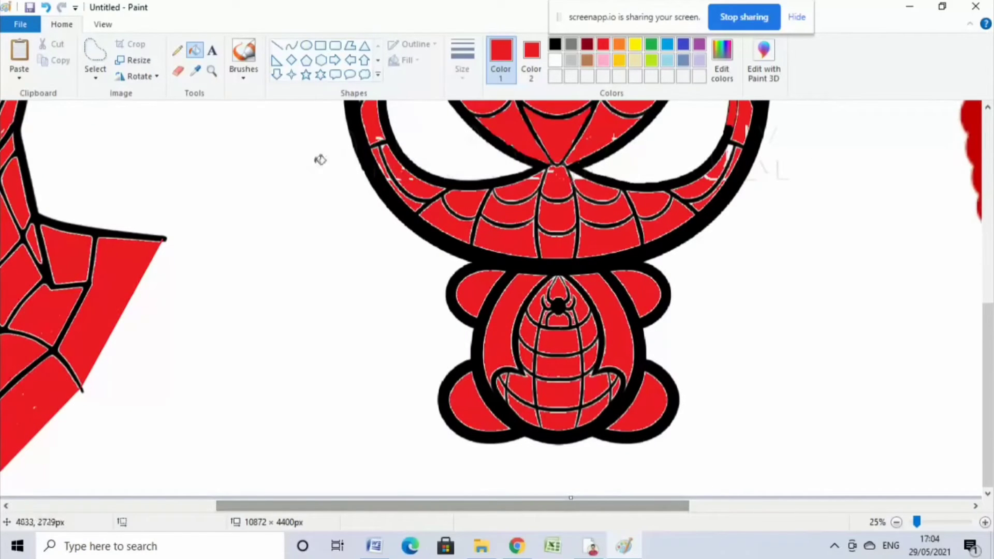
Step: Set both Color 1 and Color 2 to light blue and bring the body into view
{"action": "left_click", "coordinate": [532, 58]}
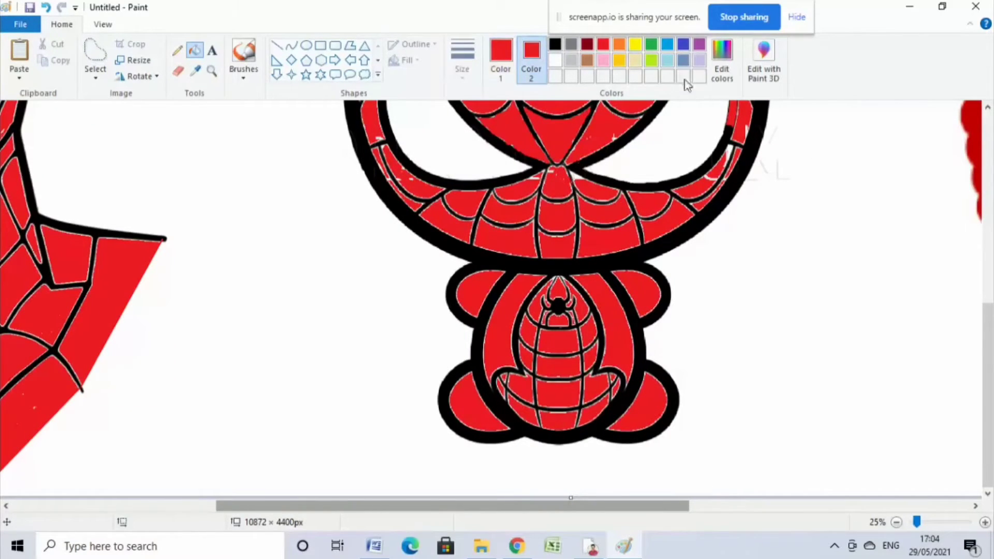
{"action": "left_click", "coordinate": [669, 62]}
{"action": "left_click", "coordinate": [500, 58]}
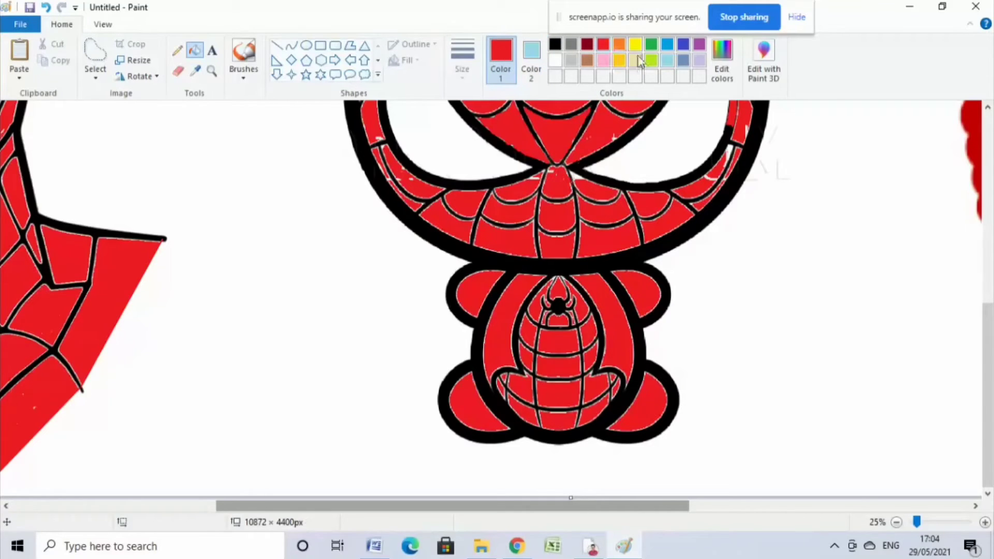
{"action": "left_click", "coordinate": [668, 62]}
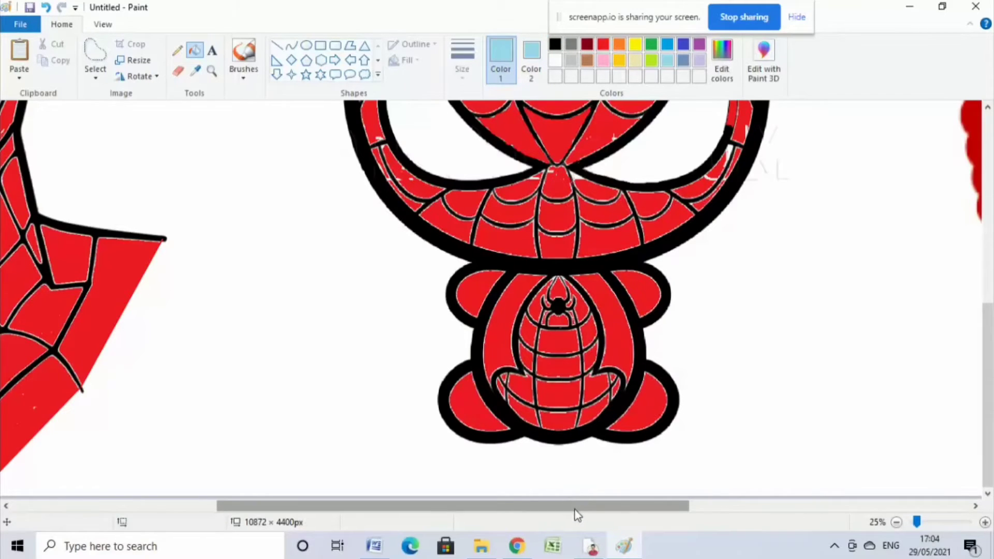
{"action": "scroll", "coordinate": [576, 440], "scroll_direction": "up", "scroll_amount": 1, "text": "ctrl"}
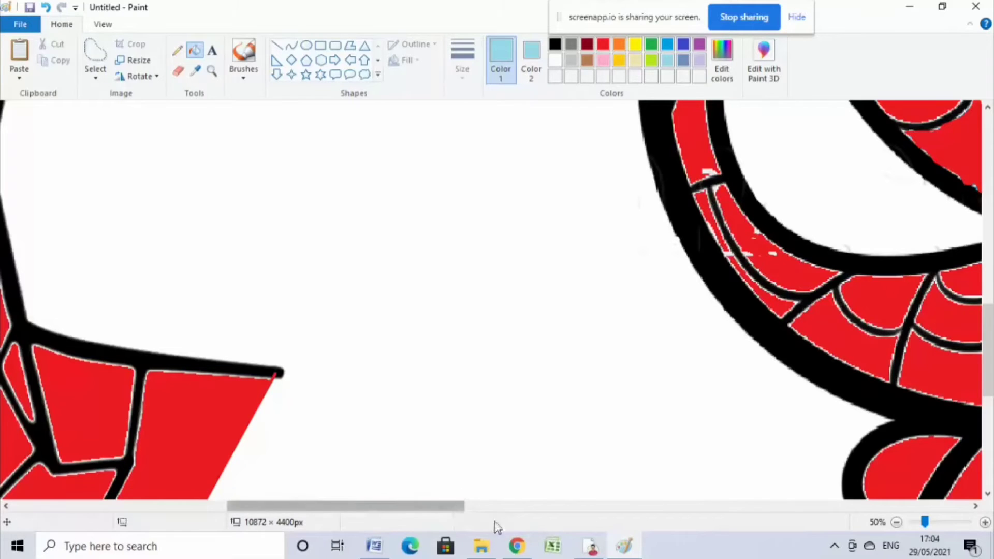
{"action": "left_click_drag", "start_coordinate": [421, 513], "coordinate": [514, 512]}
{"action": "left_click_drag", "start_coordinate": [991, 363], "coordinate": [991, 394]}
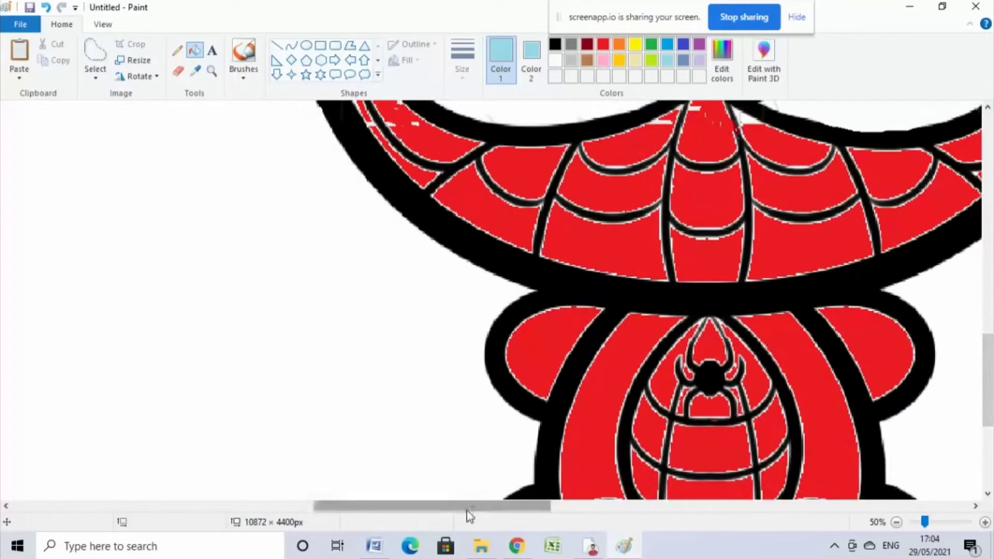
{"action": "left_click_drag", "start_coordinate": [991, 372], "coordinate": [991, 403]}
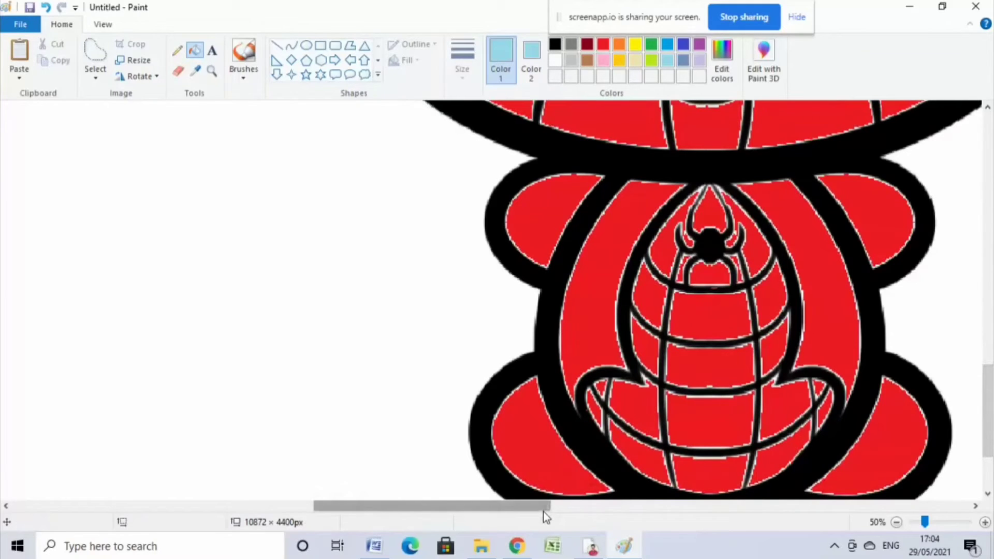
{"action": "mouse_move", "coordinate": [542, 511]}
{"action": "left_mouse_down"}
{"action": "mouse_move", "coordinate": [463, 511]}
{"action": "mouse_move", "coordinate": [555, 512]}
{"action": "left_mouse_up"}
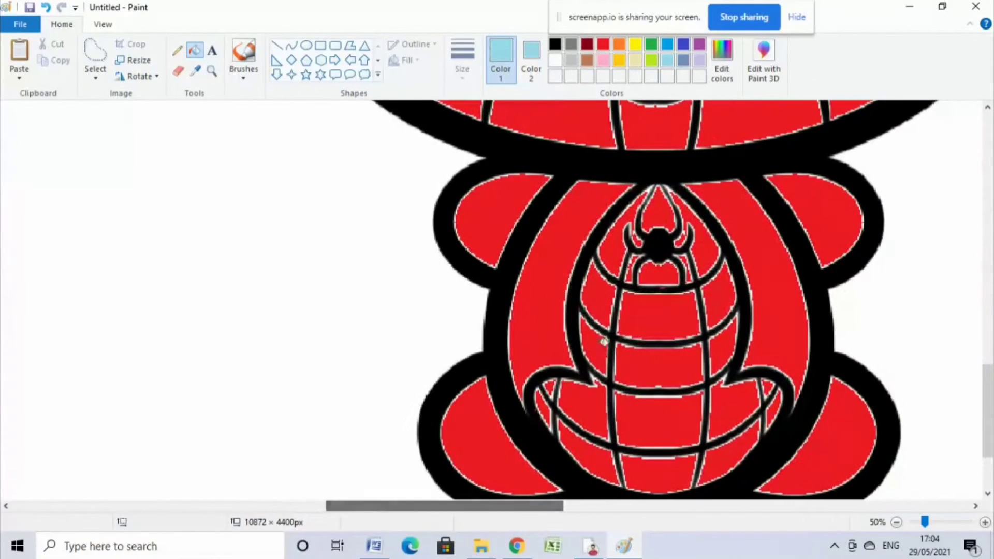
Step: Fill both crescents, both side pieces and the lower-left and lower-right regions light blue
{"action": "left_click", "coordinate": [558, 295]}
{"action": "left_click", "coordinate": [485, 229]}
{"action": "left_click", "coordinate": [464, 409]}
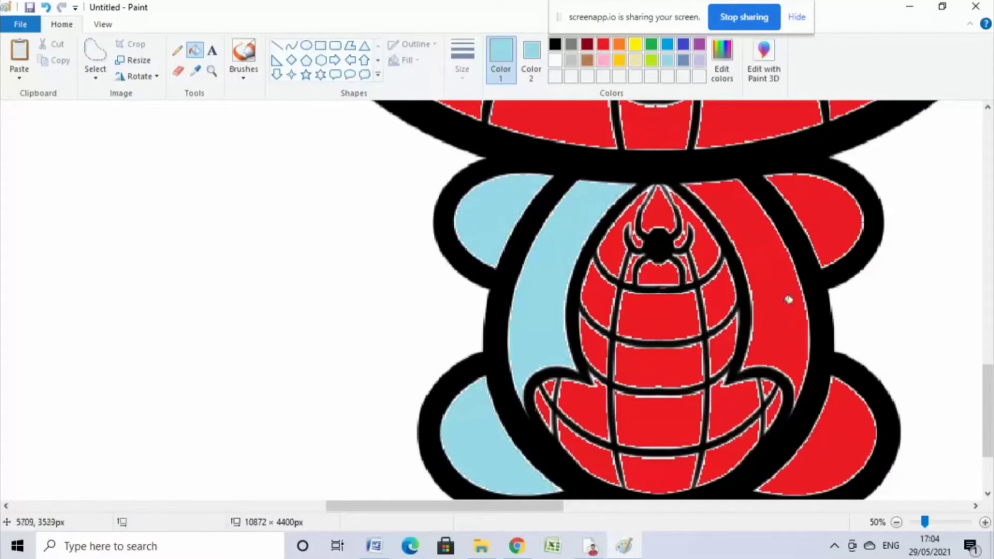
{"action": "left_click", "coordinate": [787, 295]}
{"action": "left_click", "coordinate": [826, 238]}
{"action": "left_click", "coordinate": [820, 437]}
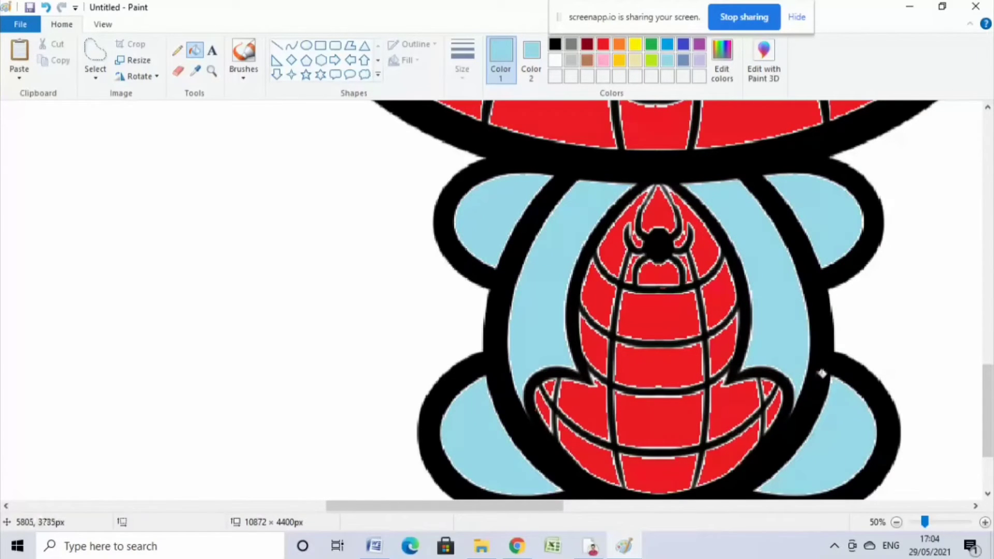
Step: Switch to a brighter blue and fill the side pieces, inner crescents and both feet
{"action": "left_click", "coordinate": [683, 45]}
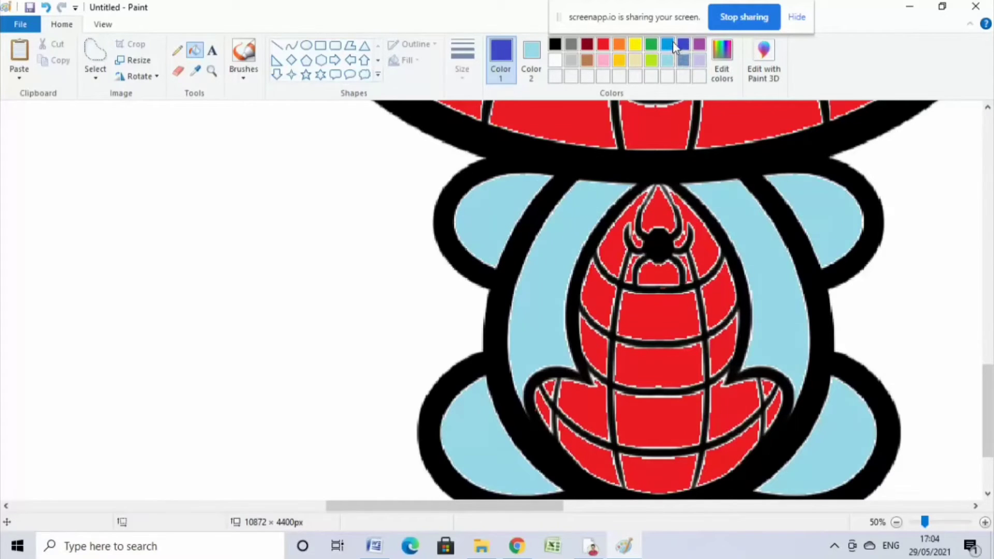
{"action": "left_click", "coordinate": [668, 45]}
{"action": "left_click", "coordinate": [499, 205]}
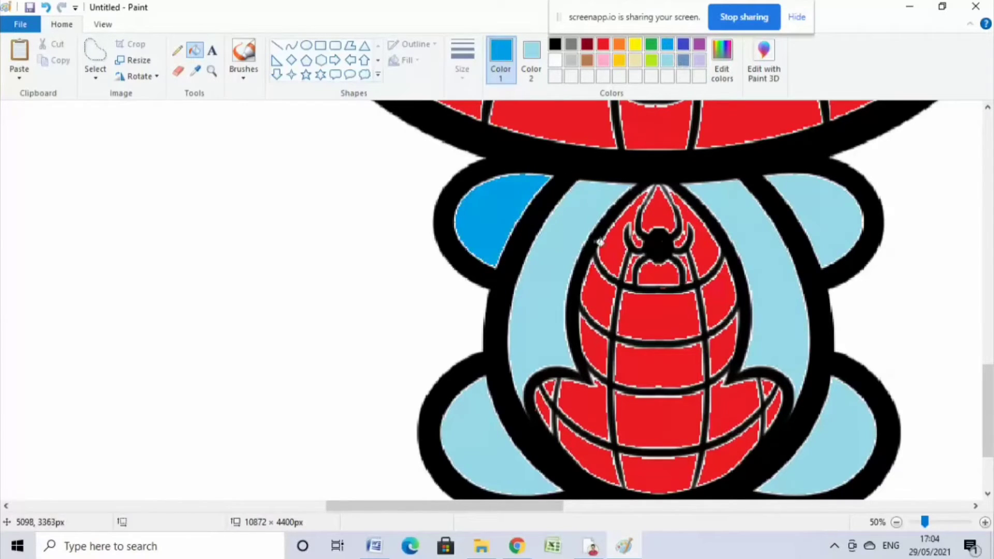
{"action": "left_click", "coordinate": [596, 243]}
{"action": "left_click", "coordinate": [777, 251]}
{"action": "left_click", "coordinate": [838, 213]}
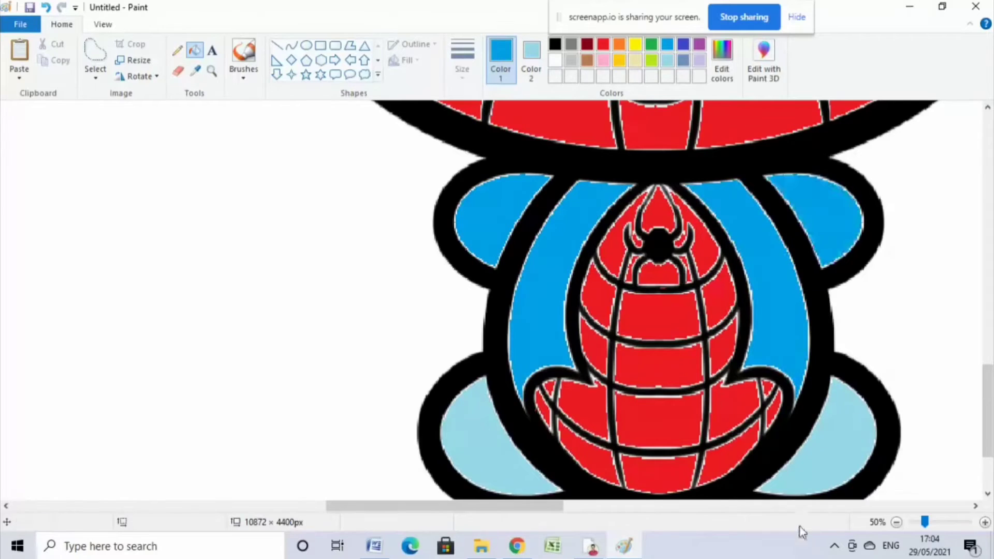
{"action": "left_click", "coordinate": [827, 467]}
{"action": "left_click", "coordinate": [503, 444]}
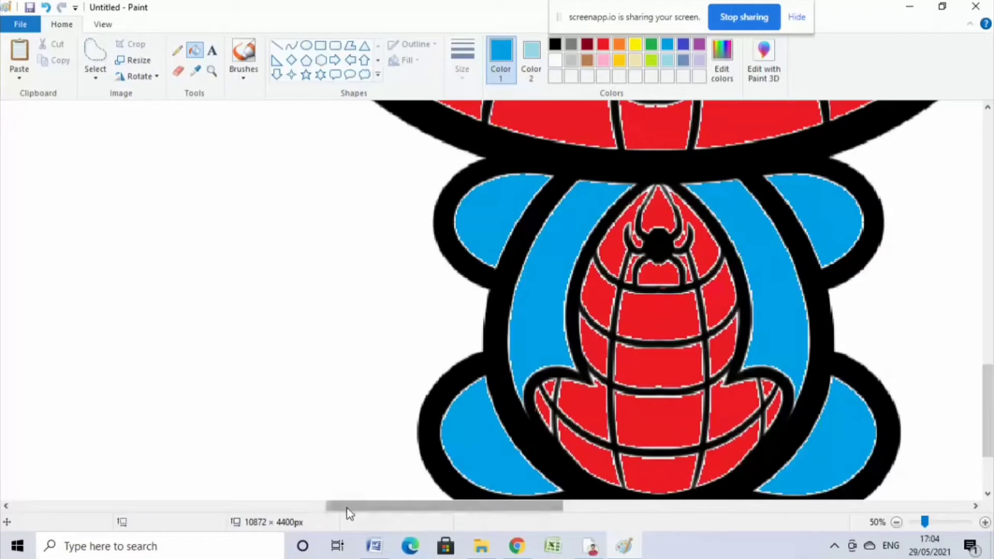
{"action": "left_click_drag", "start_coordinate": [346, 508], "coordinate": [383, 518]}
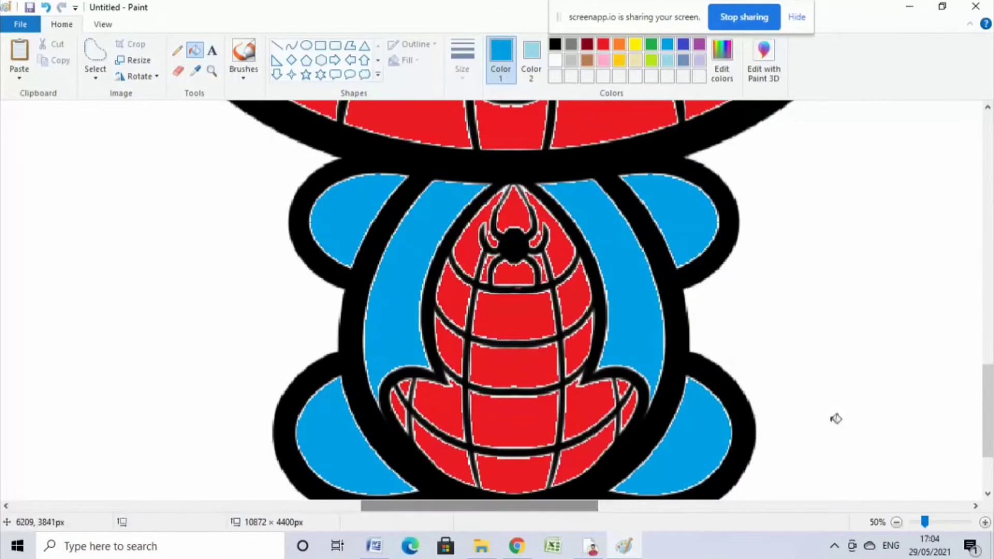
Step: Zoom in to 50% and scroll to the middle chibi's eyes and lower mask
{"action": "scroll", "coordinate": [911, 428], "scroll_direction": "down", "scroll_amount": 1, "text": "ctrl"}
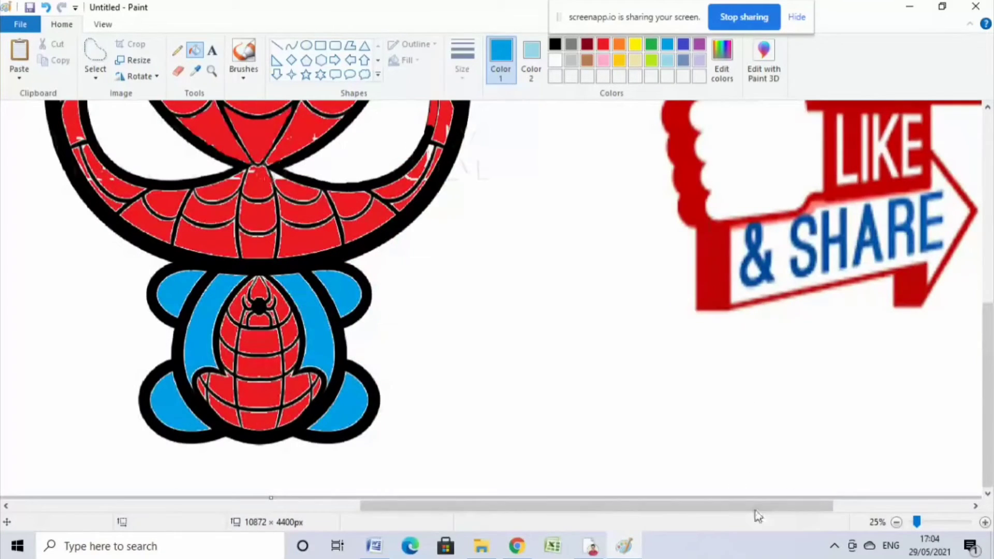
{"action": "left_click_drag", "start_coordinate": [730, 511], "coordinate": [668, 515]}
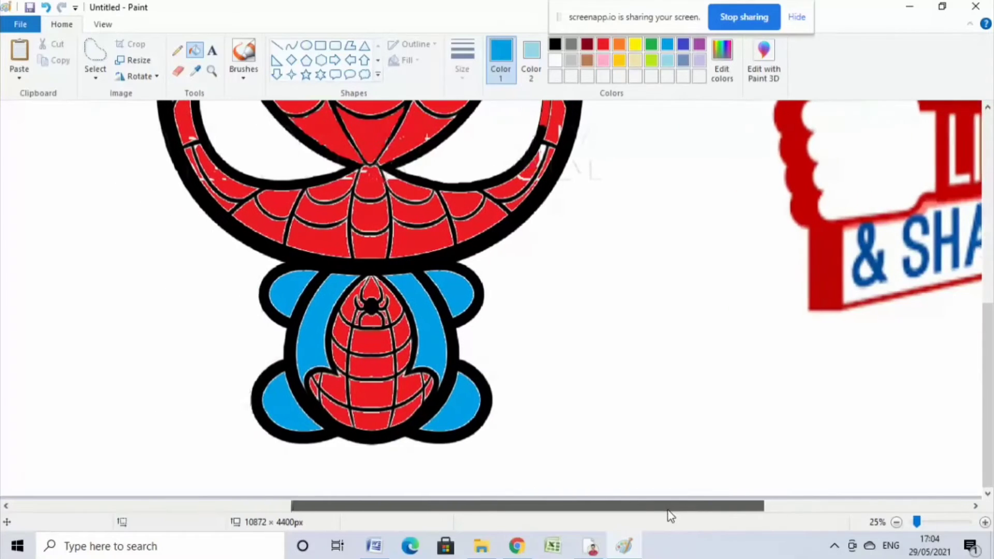
{"action": "scroll", "coordinate": [707, 417], "scroll_direction": "down", "scroll_amount": 1, "text": "ctrl"}
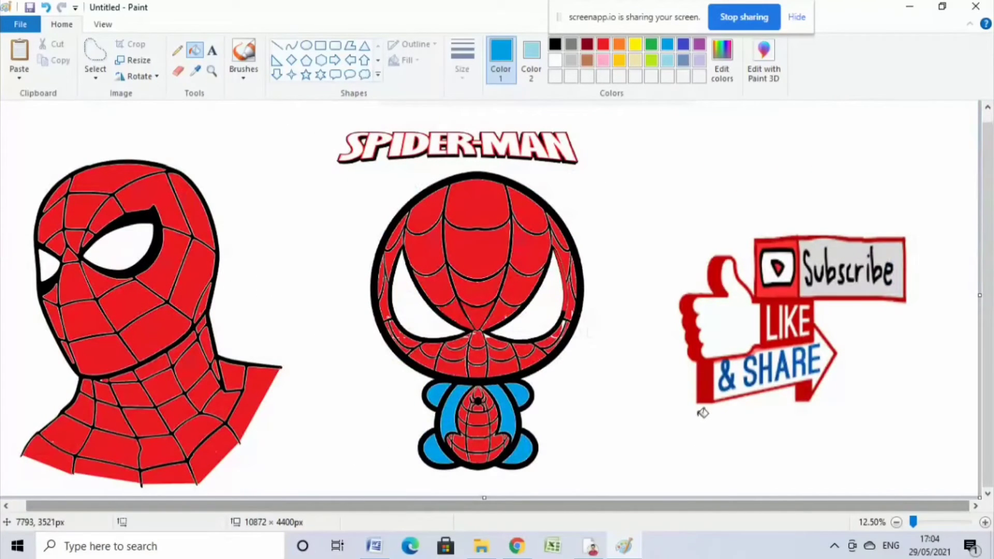
{"action": "scroll", "coordinate": [702, 413], "scroll_direction": "up", "scroll_amount": 1, "text": "ctrl"}
{"action": "scroll", "coordinate": [701, 411], "scroll_direction": "down", "scroll_amount": 1}
{"action": "scroll", "coordinate": [702, 411], "scroll_direction": "down", "scroll_amount": 2}
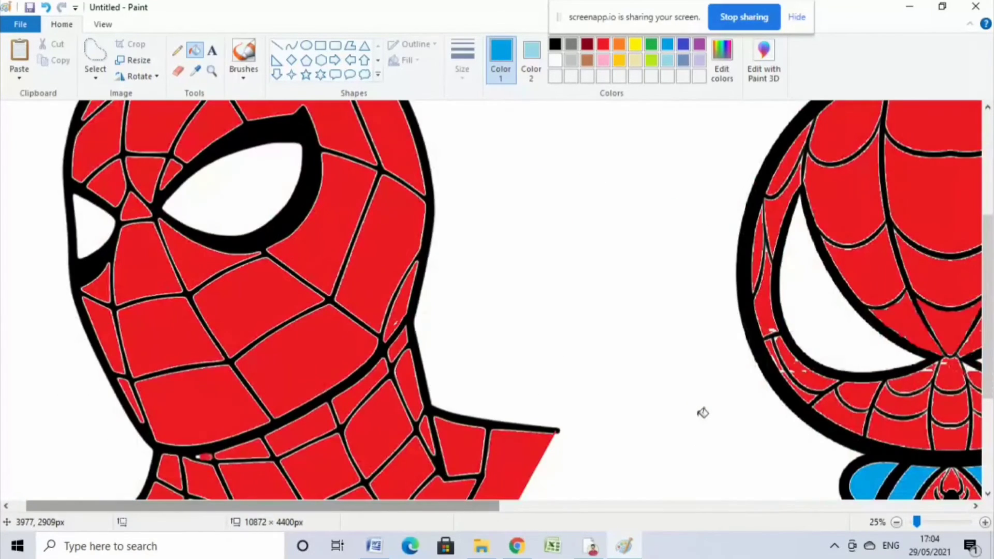
{"action": "left_click_drag", "start_coordinate": [445, 506], "coordinate": [533, 506]}
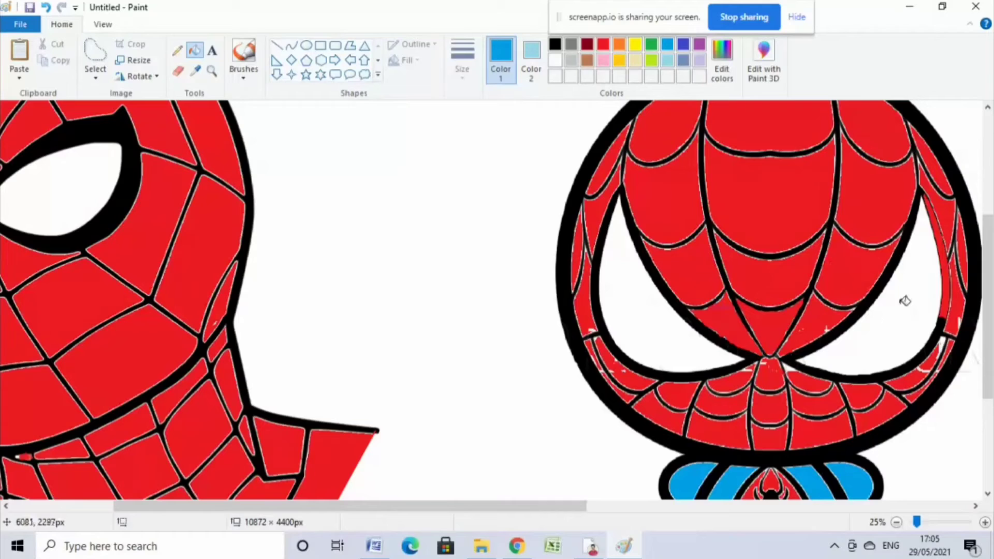
{"action": "scroll", "coordinate": [842, 327], "scroll_direction": "up", "scroll_amount": 3}
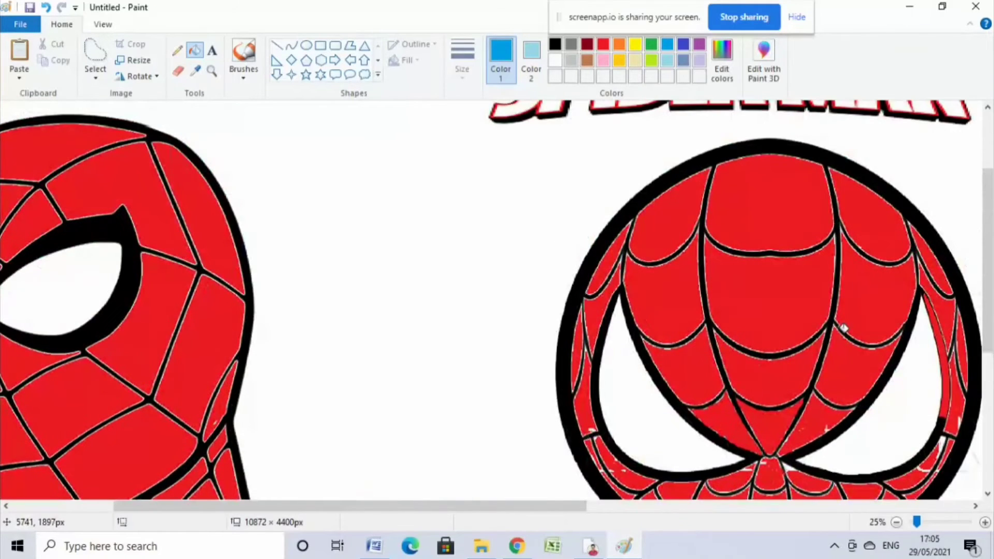
{"action": "scroll", "coordinate": [843, 328], "scroll_direction": "up", "scroll_amount": 1, "text": "ctrl"}
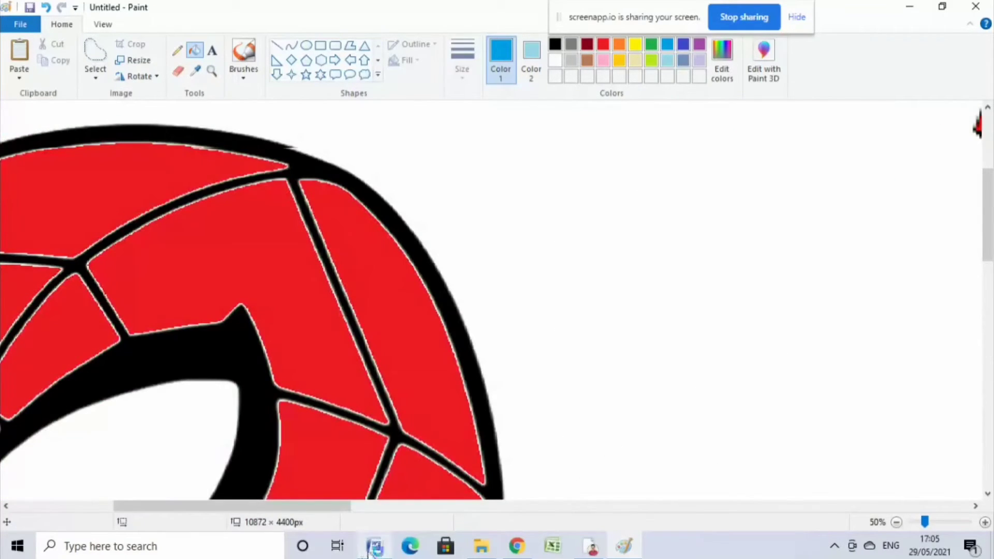
{"action": "left_click_drag", "start_coordinate": [329, 512], "coordinate": [546, 510]}
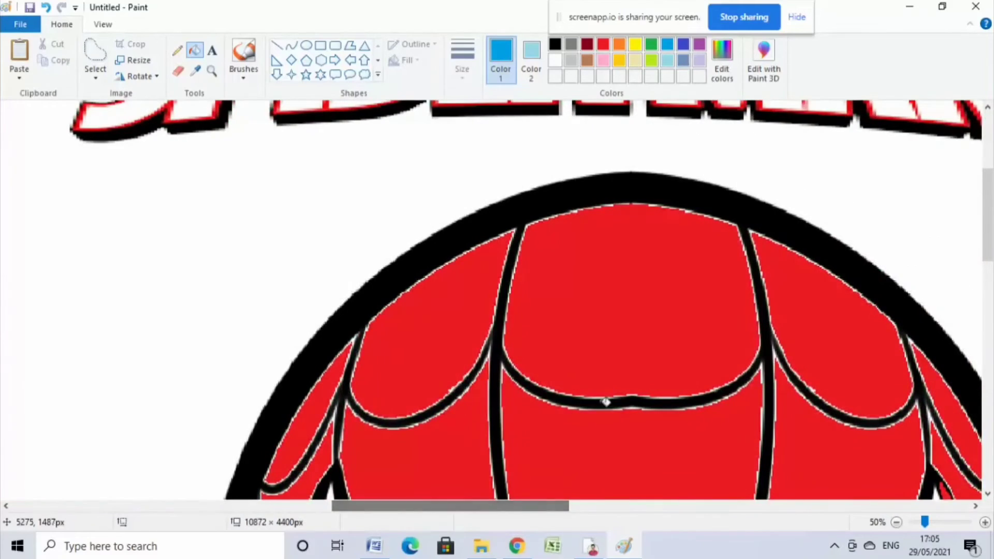
{"action": "scroll", "coordinate": [604, 387], "scroll_direction": "down", "scroll_amount": 3}
{"action": "scroll", "coordinate": [601, 387], "scroll_direction": "down", "scroll_amount": 3}
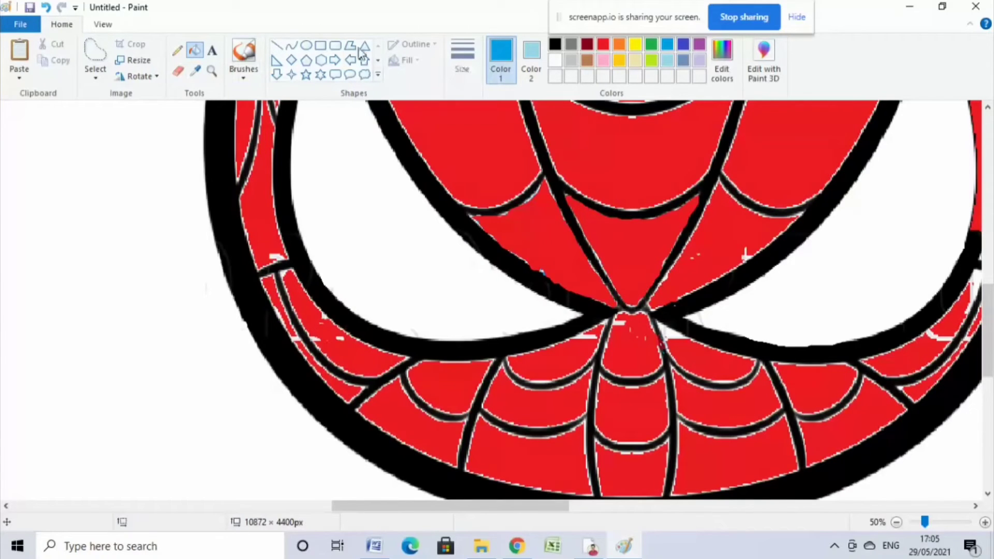
Step: Select the Brushes tool at a thick size and set Color 1 and Color 2 to red
{"action": "left_click", "coordinate": [243, 55]}
{"action": "left_click", "coordinate": [463, 62]}
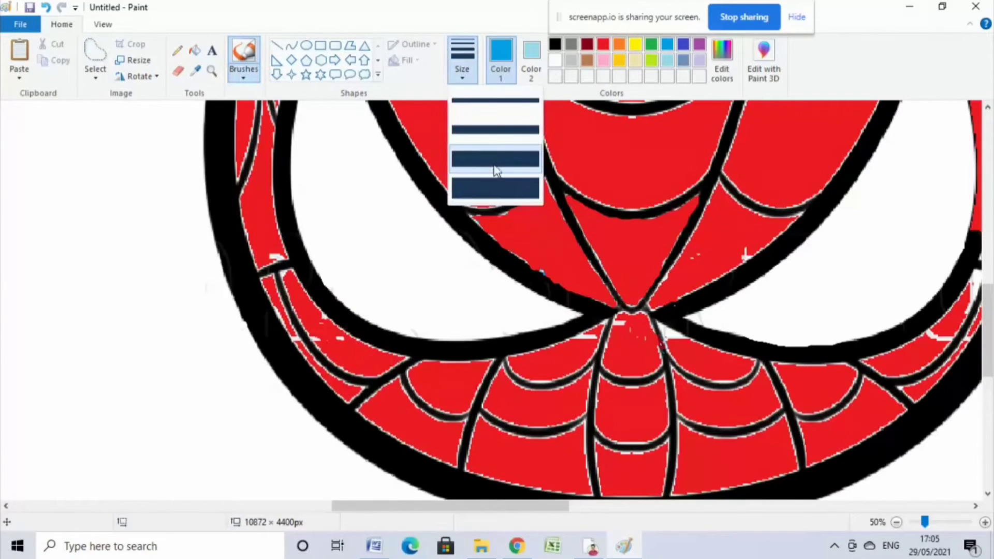
{"action": "left_click", "coordinate": [496, 192]}
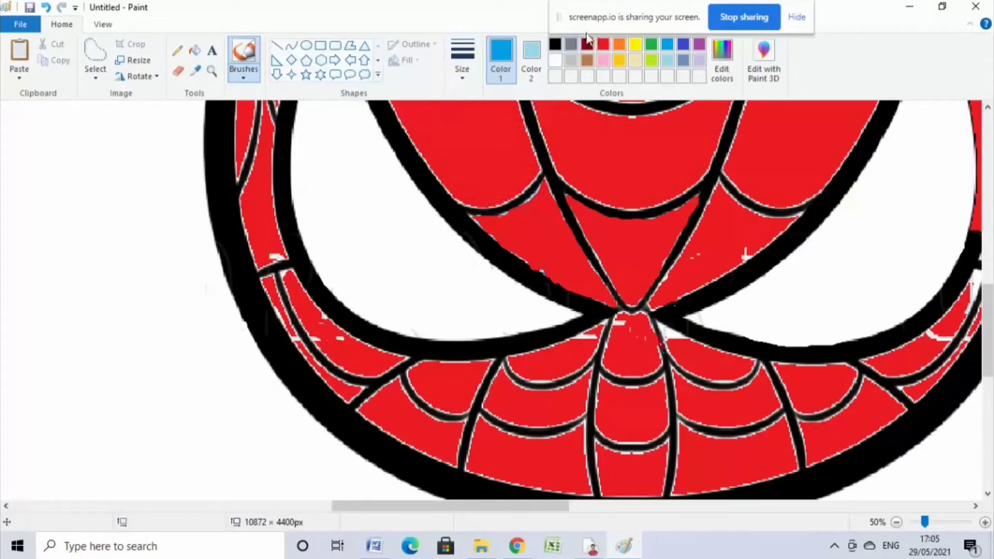
{"action": "left_click", "coordinate": [605, 45]}
{"action": "left_click", "coordinate": [531, 58]}
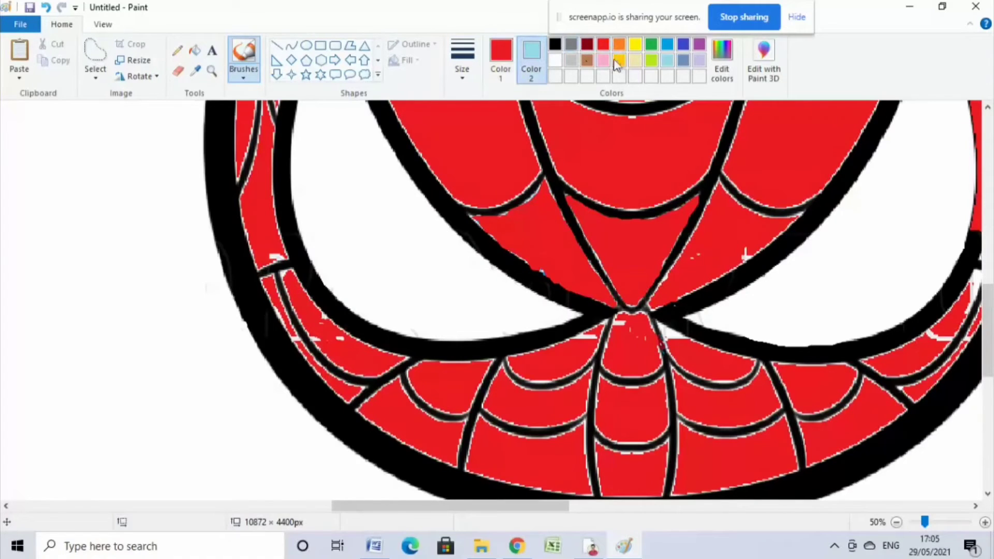
{"action": "left_click", "coordinate": [598, 45]}
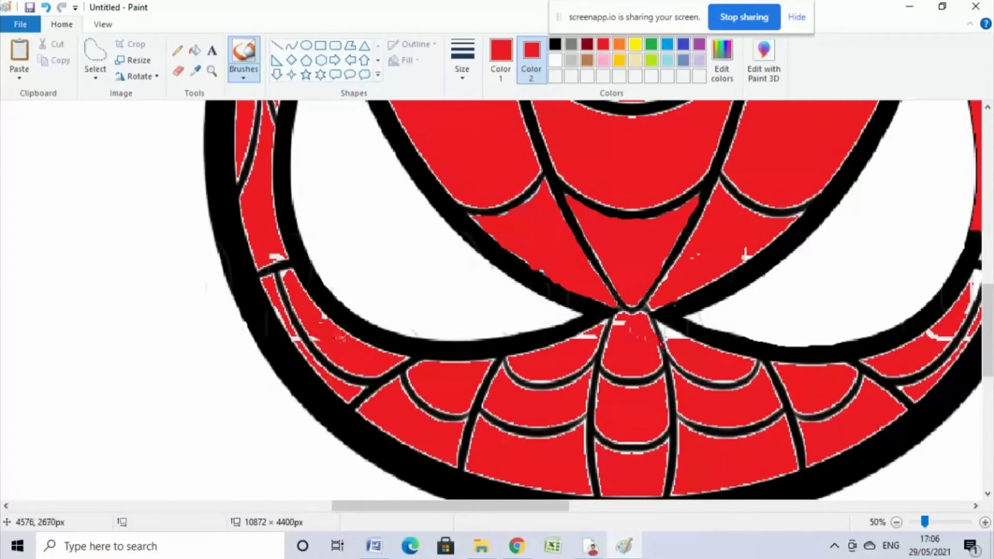
Step: At 200% zoom, brush red over the white specks and small white patch under the eyes
{"action": "scroll", "coordinate": [759, 331], "scroll_direction": "up", "scroll_amount": 1}
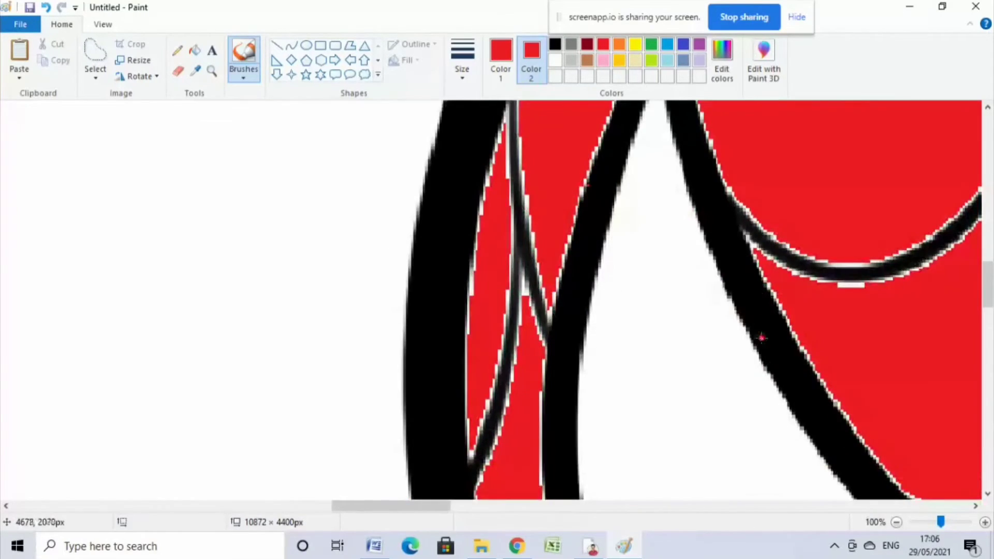
{"action": "scroll", "coordinate": [746, 337], "scroll_direction": "up", "scroll_amount": 1}
{"action": "left_click_drag", "start_coordinate": [366, 507], "coordinate": [446, 506]}
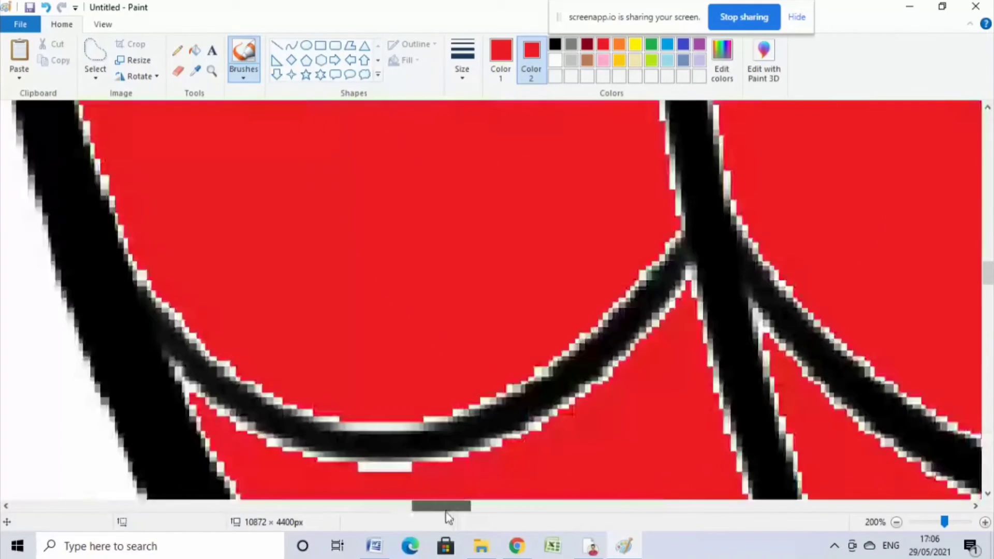
{"action": "scroll", "coordinate": [573, 314], "scroll_direction": "down", "scroll_amount": 5}
{"action": "scroll", "coordinate": [573, 314], "scroll_direction": "down", "scroll_amount": 2}
{"action": "scroll", "coordinate": [616, 321], "scroll_direction": "down", "scroll_amount": 2}
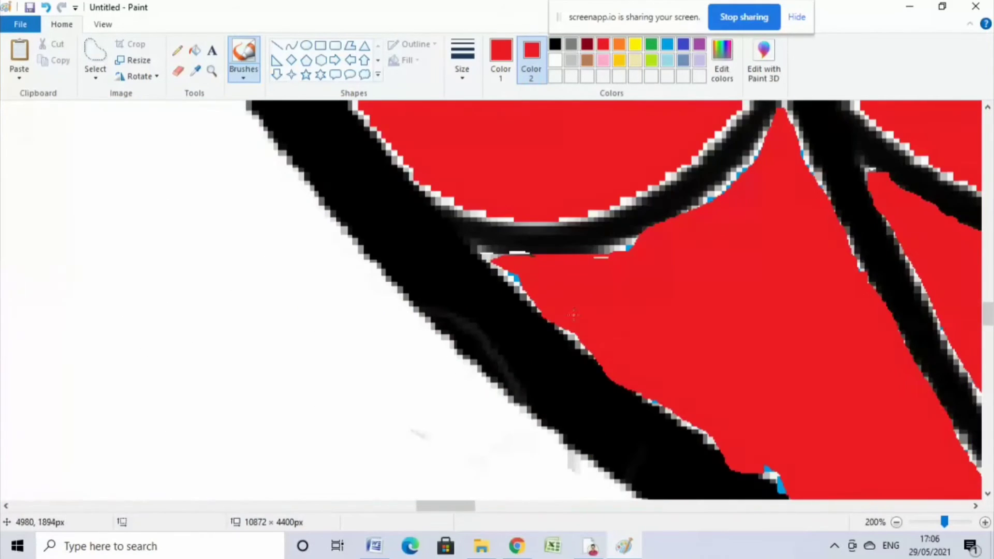
{"action": "scroll", "coordinate": [661, 333], "scroll_direction": "down", "scroll_amount": 2}
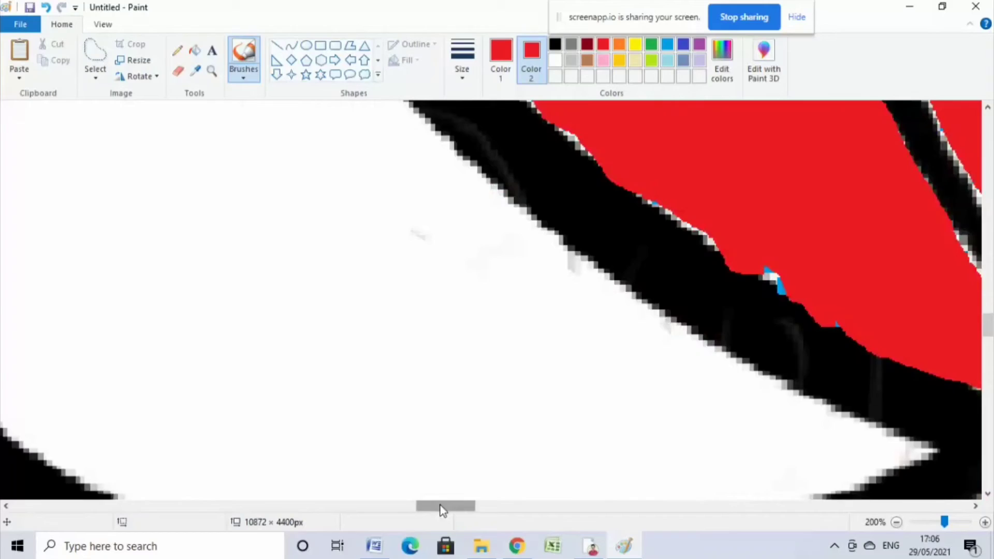
{"action": "left_click_drag", "start_coordinate": [440, 506], "coordinate": [464, 506]}
{"action": "scroll", "coordinate": [821, 477], "scroll_direction": "down", "scroll_amount": 2}
{"action": "scroll", "coordinate": [826, 415], "scroll_direction": "down", "scroll_amount": 1}
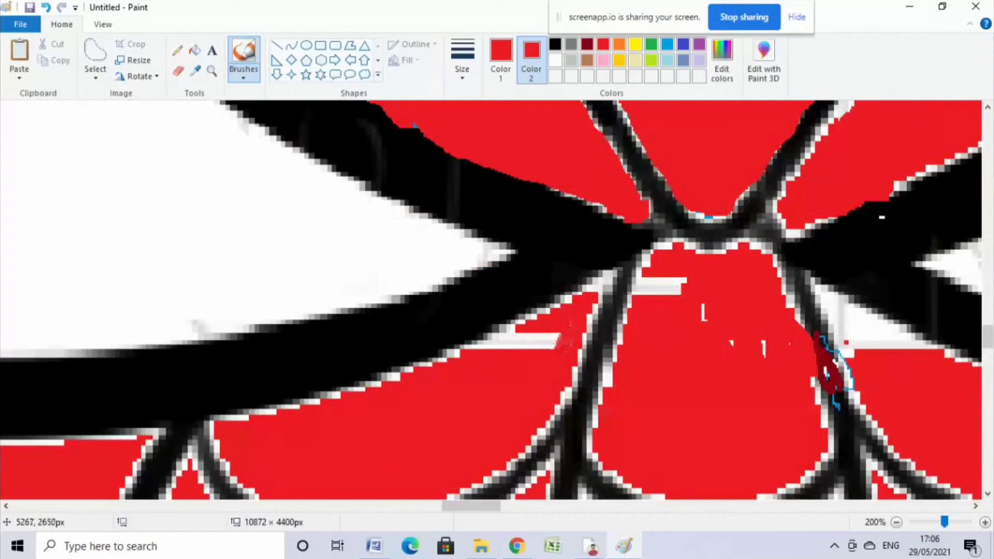
{"action": "left_click_drag", "start_coordinate": [550, 338], "coordinate": [484, 346]}
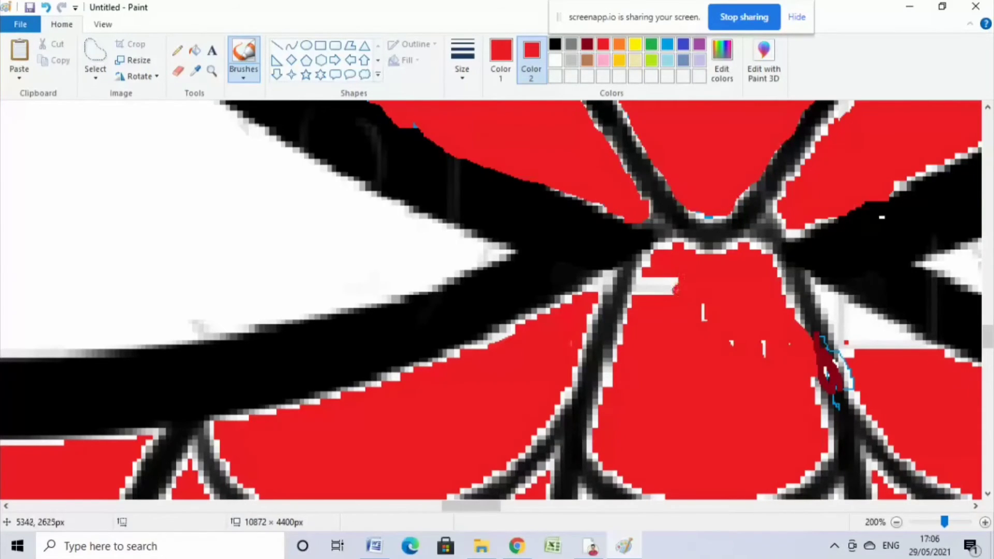
{"action": "mouse_move", "coordinate": [674, 300]}
{"action": "left_mouse_down"}
{"action": "mouse_move", "coordinate": [653, 322]}
{"action": "mouse_move", "coordinate": [653, 253]}
{"action": "left_mouse_up"}
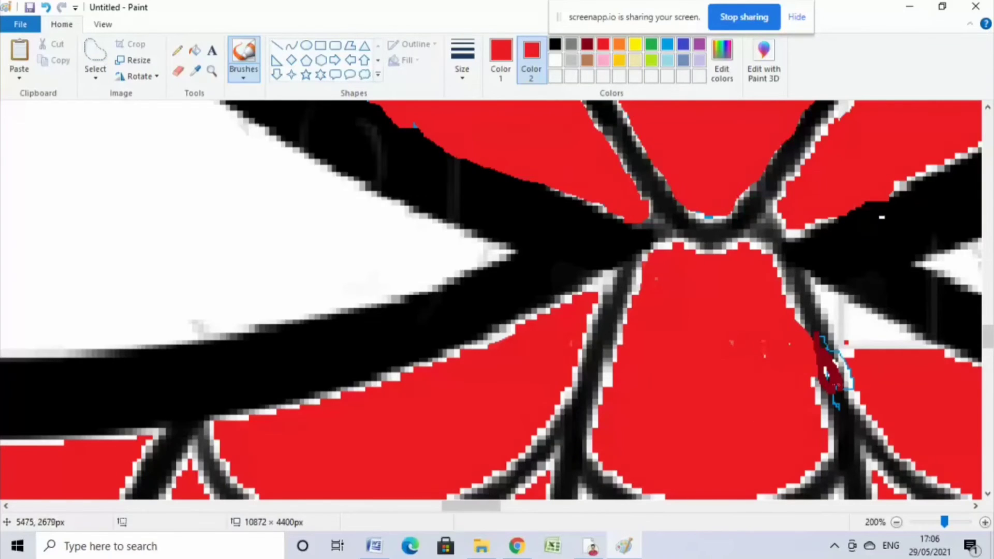
Step: Brush red into the white gaps along the thin strip beside the head outline, including its tip
{"action": "left_click", "coordinate": [585, 506]}
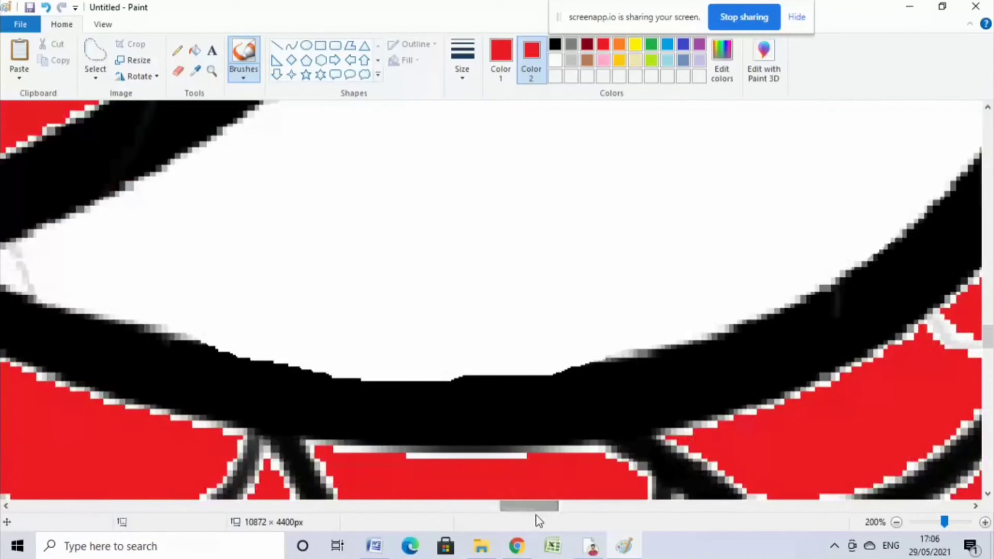
{"action": "left_click_drag", "start_coordinate": [514, 508], "coordinate": [548, 507]}
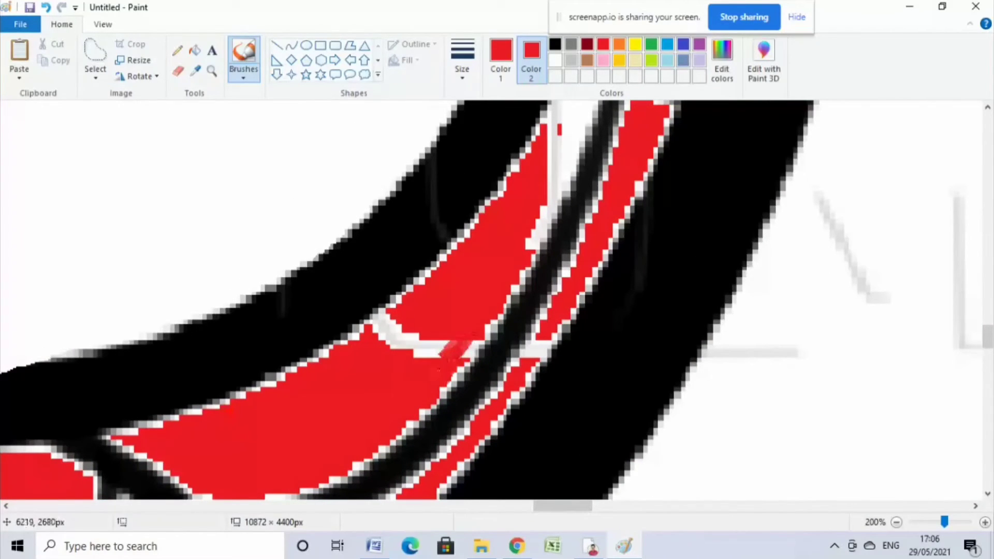
{"action": "mouse_move", "coordinate": [438, 369]}
{"action": "left_mouse_down"}
{"action": "mouse_move", "coordinate": [435, 327]}
{"action": "mouse_move", "coordinate": [462, 308]}
{"action": "left_mouse_up"}
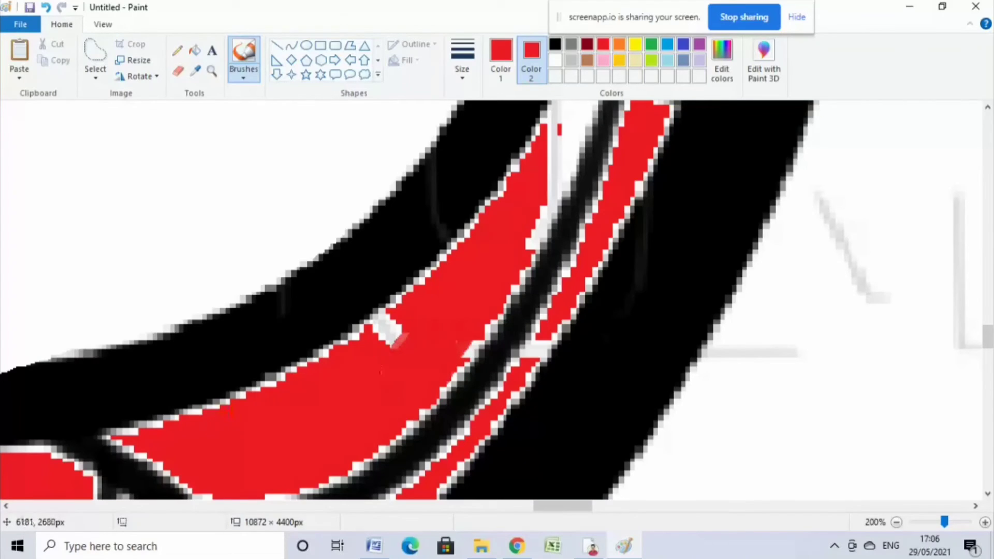
{"action": "left_click_drag", "start_coordinate": [381, 368], "coordinate": [384, 325]}
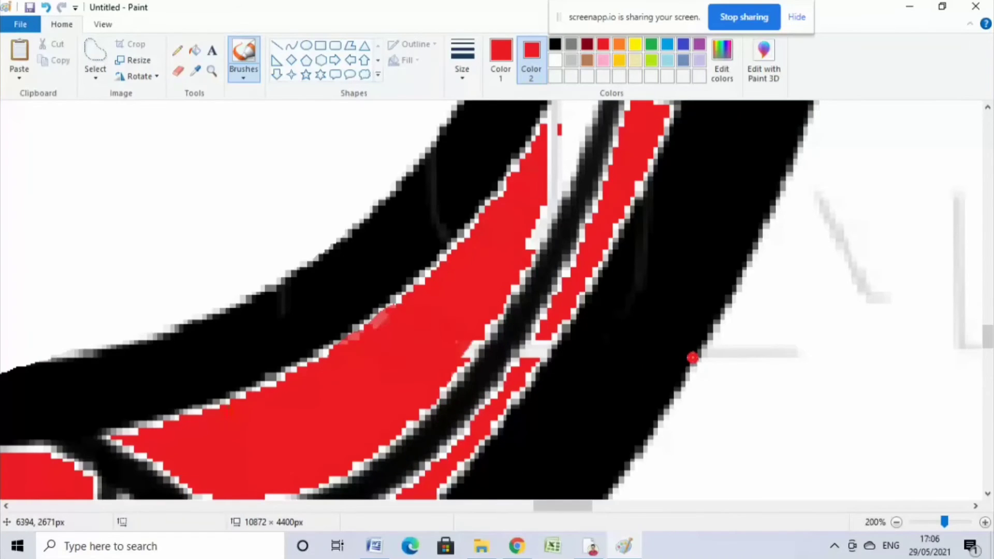
{"action": "scroll", "coordinate": [692, 357], "scroll_direction": "up", "scroll_amount": 3}
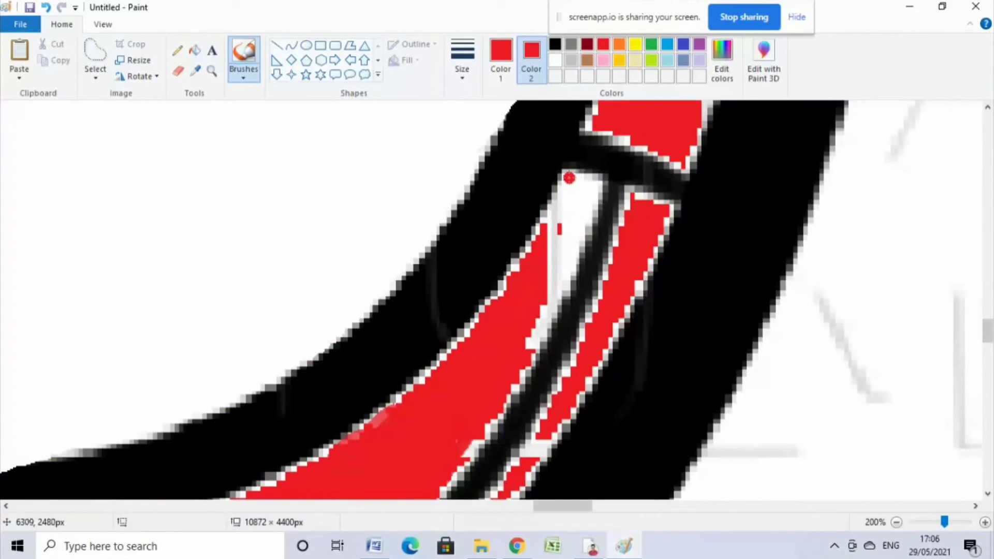
{"action": "left_click_drag", "start_coordinate": [568, 179], "coordinate": [547, 226]}
{"action": "mouse_move", "coordinate": [545, 262]}
{"action": "left_mouse_down"}
{"action": "mouse_move", "coordinate": [569, 199]}
{"action": "mouse_move", "coordinate": [590, 191]}
{"action": "mouse_move", "coordinate": [528, 318]}
{"action": "mouse_move", "coordinate": [530, 343]}
{"action": "mouse_move", "coordinate": [557, 310]}
{"action": "mouse_move", "coordinate": [578, 261]}
{"action": "mouse_move", "coordinate": [549, 313]}
{"action": "mouse_move", "coordinate": [587, 220]}
{"action": "mouse_move", "coordinate": [559, 280]}
{"action": "left_mouse_up"}
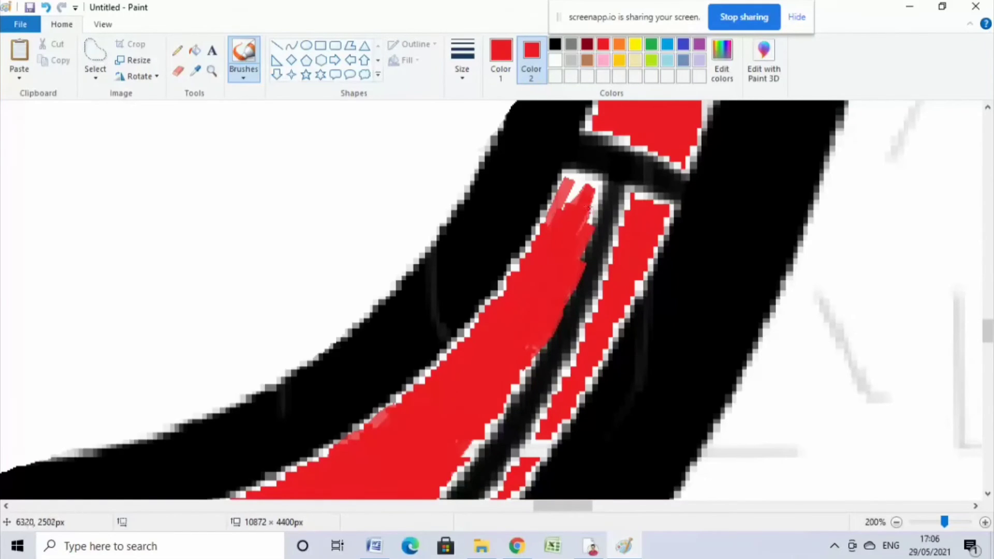
{"action": "left_click_drag", "start_coordinate": [569, 181], "coordinate": [588, 230]}
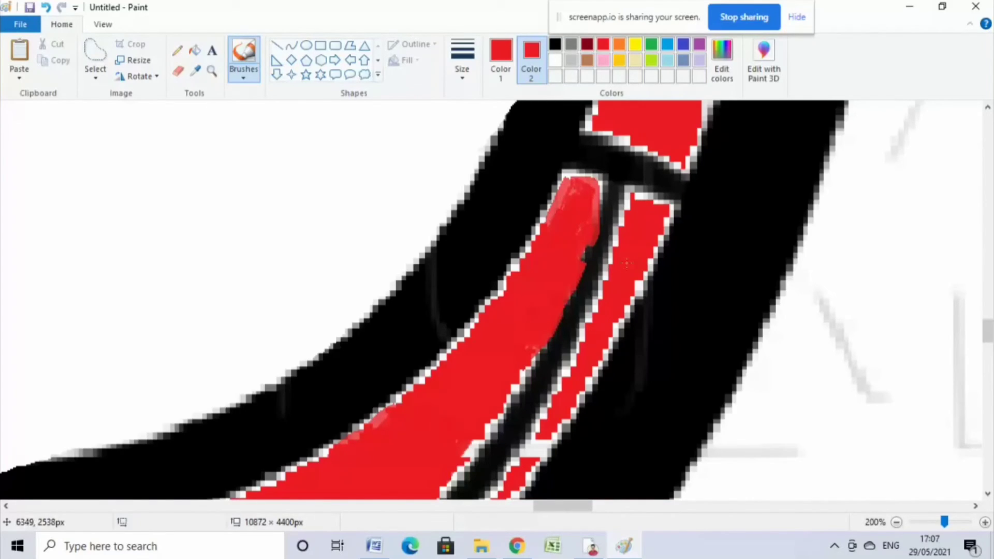
{"action": "left_click_drag", "start_coordinate": [536, 444], "coordinate": [524, 455]}
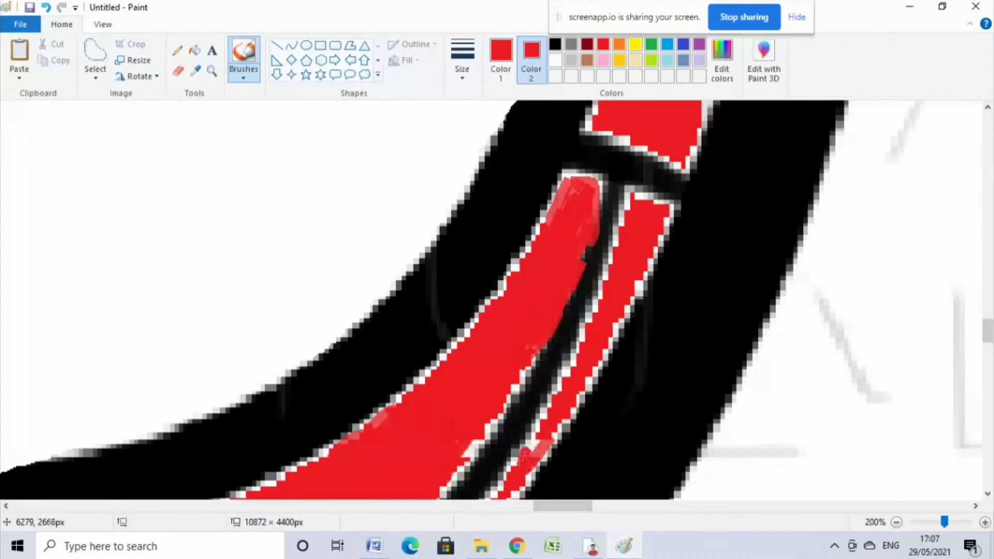
{"action": "scroll", "coordinate": [626, 351], "scroll_direction": "down", "scroll_amount": 1, "text": "ctrl"}
{"action": "scroll", "coordinate": [625, 351], "scroll_direction": "down", "scroll_amount": 1, "text": "ctrl"}
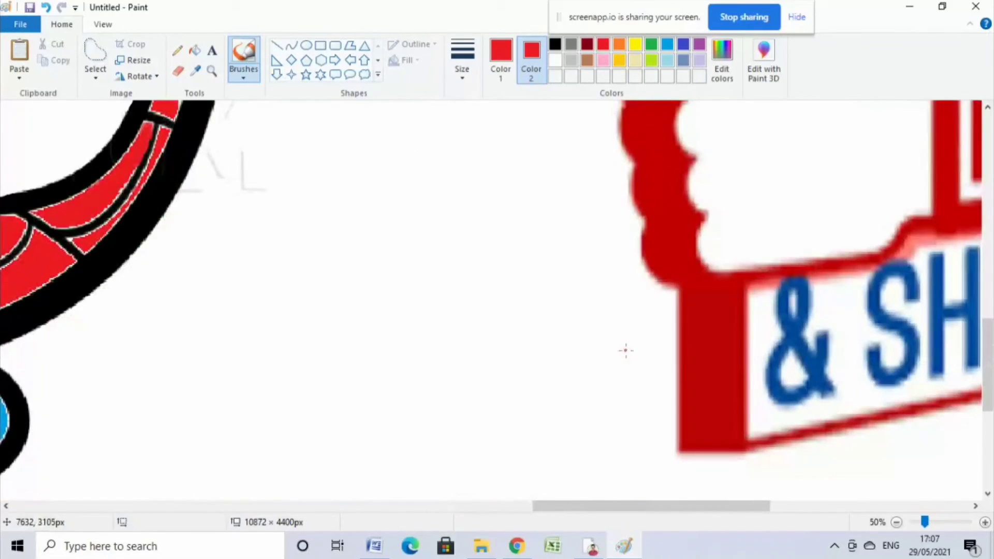
{"action": "left_click_drag", "start_coordinate": [647, 509], "coordinate": [451, 492]}
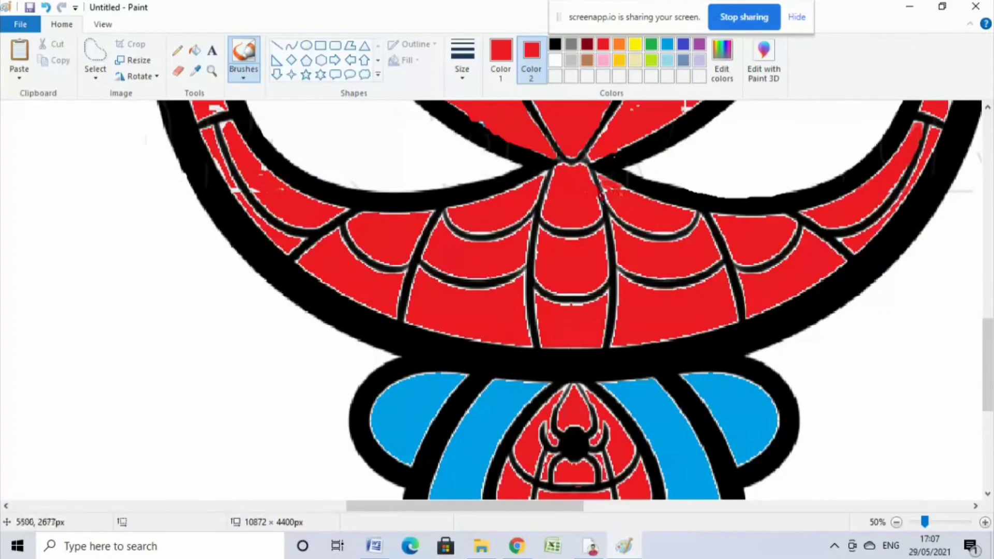
{"action": "scroll", "coordinate": [717, 307], "scroll_direction": "down", "scroll_amount": 2, "text": "ctrl"}
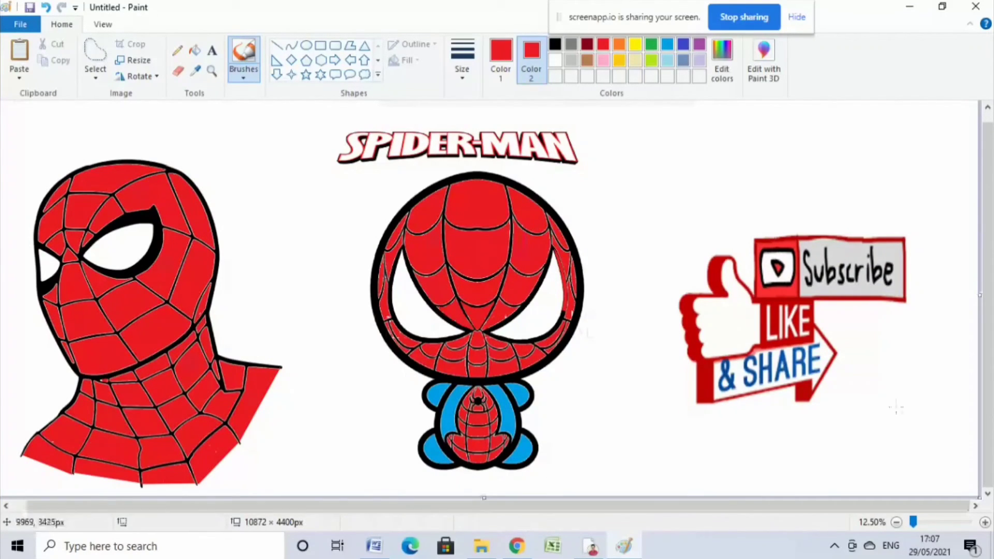
{"action": "scroll", "coordinate": [569, 362], "scroll_direction": "up", "scroll_amount": 2, "text": "ctrl"}
{"action": "left_click_drag", "start_coordinate": [248, 506], "coordinate": [954, 505]}
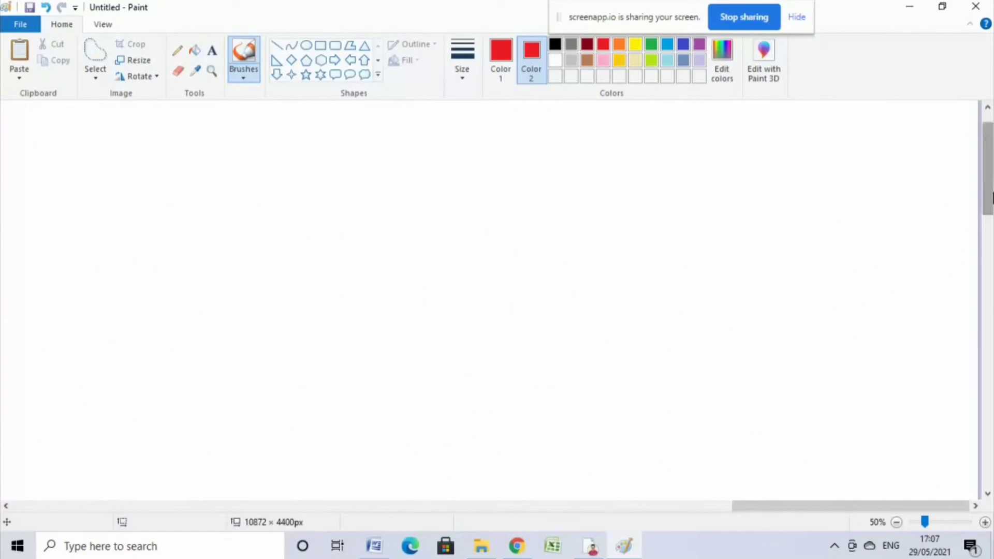
{"action": "left_click_drag", "start_coordinate": [988, 208], "coordinate": [986, 422]}
{"action": "left_click_drag", "start_coordinate": [865, 506], "coordinate": [787, 506]}
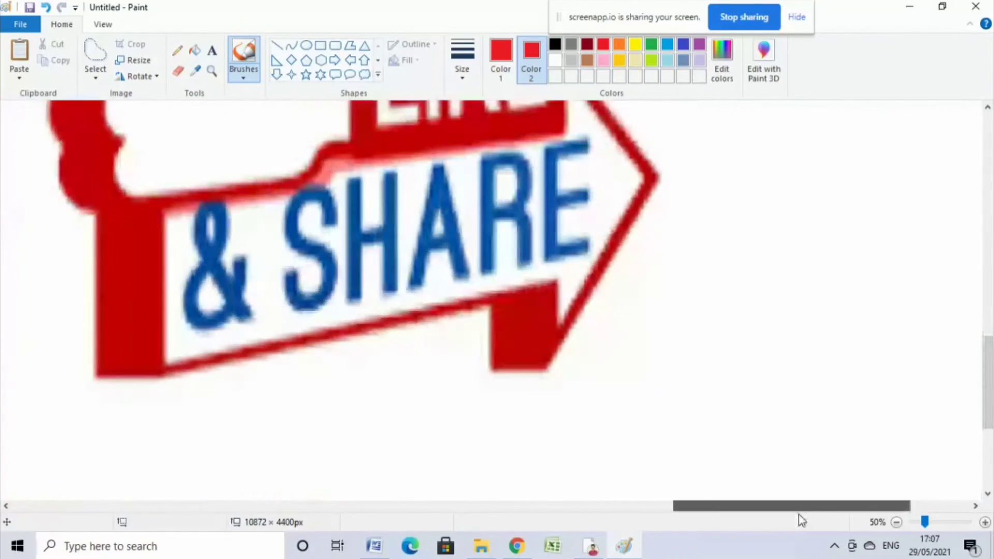
{"action": "scroll", "coordinate": [800, 352], "scroll_direction": "up", "scroll_amount": 1}
{"action": "scroll", "coordinate": [801, 352], "scroll_direction": "down", "scroll_amount": 1}
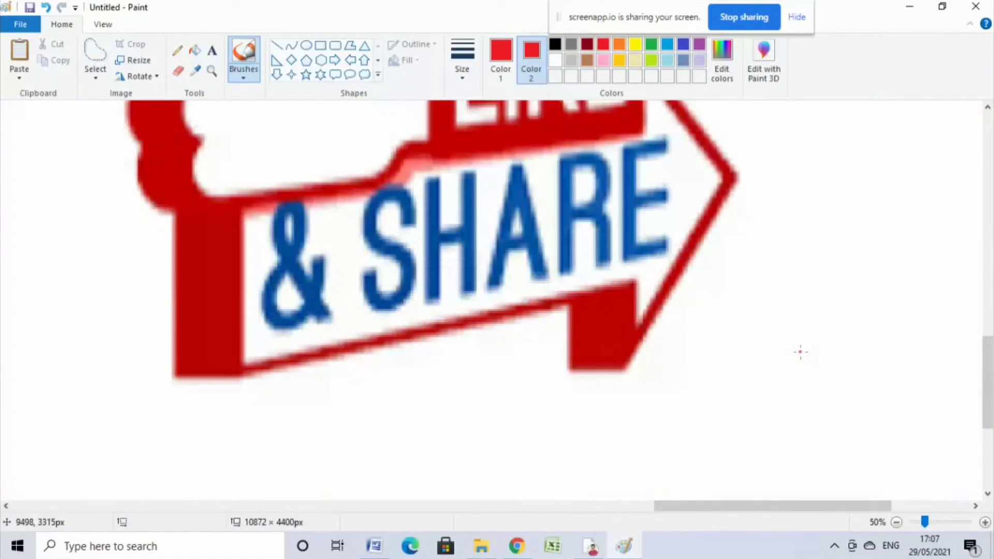
{"action": "scroll", "coordinate": [801, 352], "scroll_direction": "down", "scroll_amount": 1}
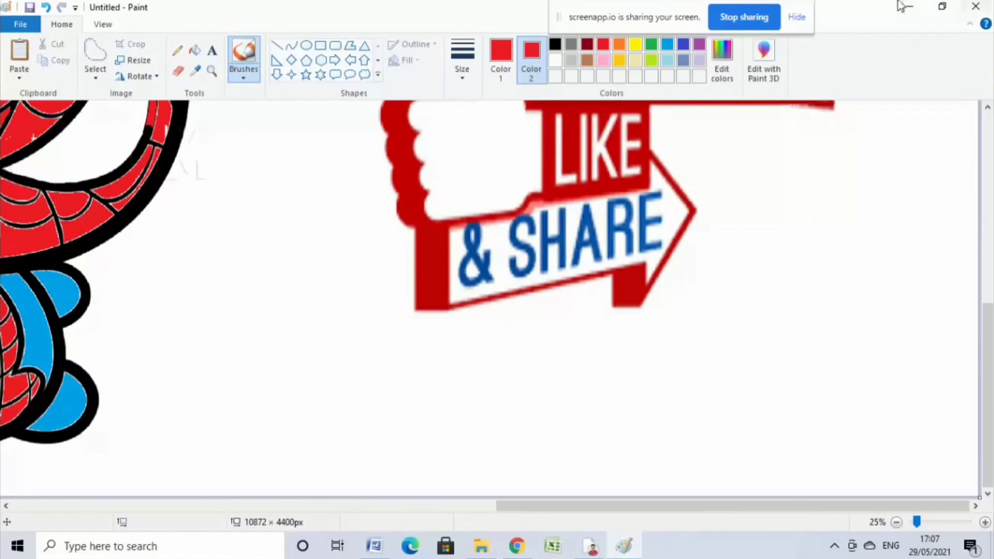
{"action": "mouse_move", "coordinate": [990, 459]}
{"action": "left_mouse_down"}
{"action": "mouse_move", "coordinate": [992, 342]}
{"action": "mouse_move", "coordinate": [976, 255]}
{"action": "left_mouse_up"}
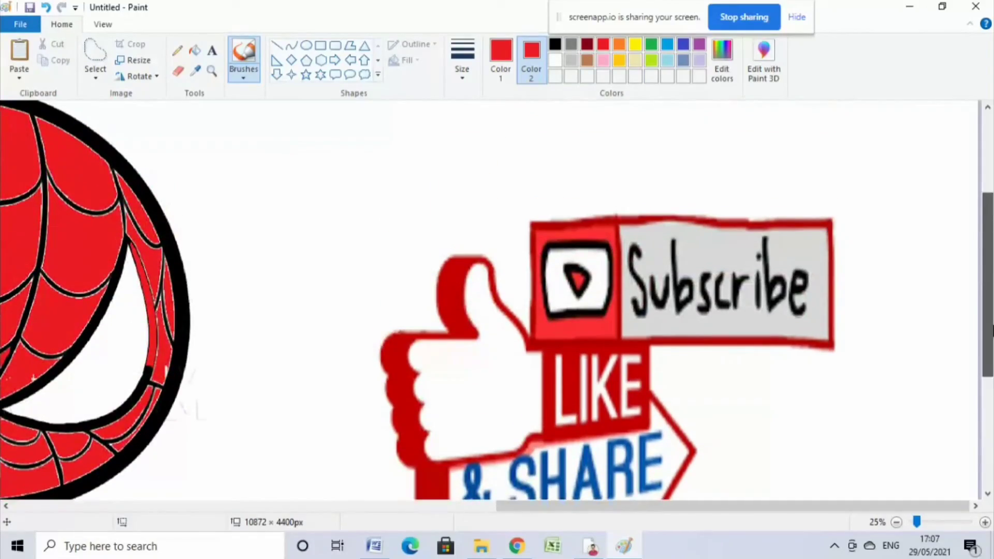